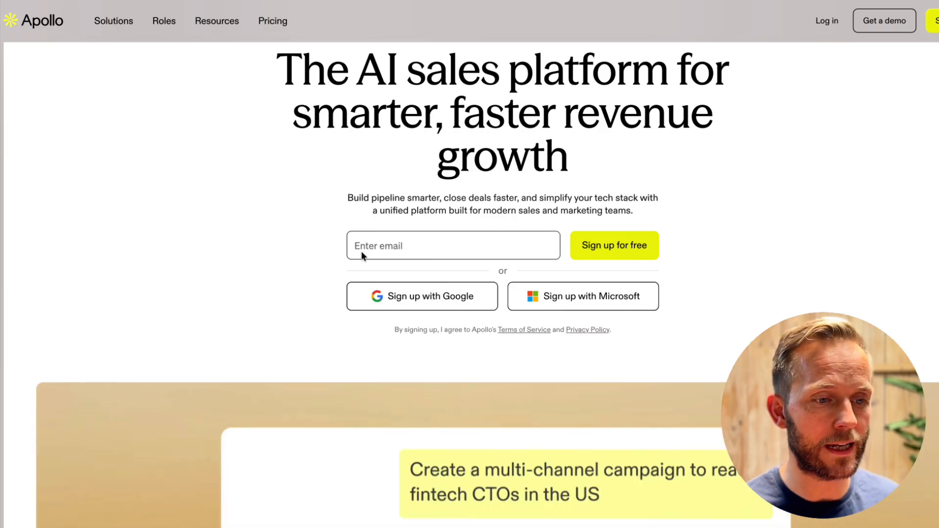
# Look through Apollo's public homepage, from the sign-up section to the customer quote and company results
pyautogui.scroll(-2, 362, 253)
pyautogui.scroll(-2, 362, 257)
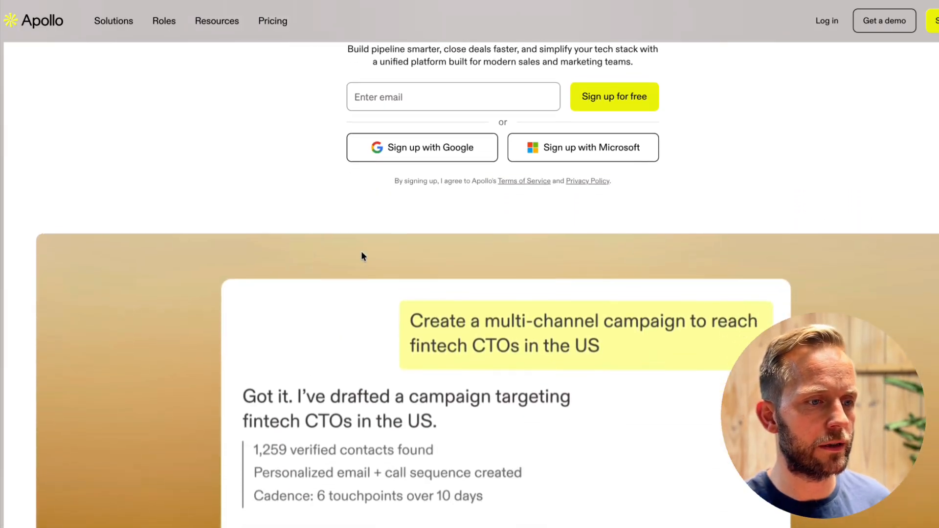
pyautogui.scroll(-4, 737, 275)
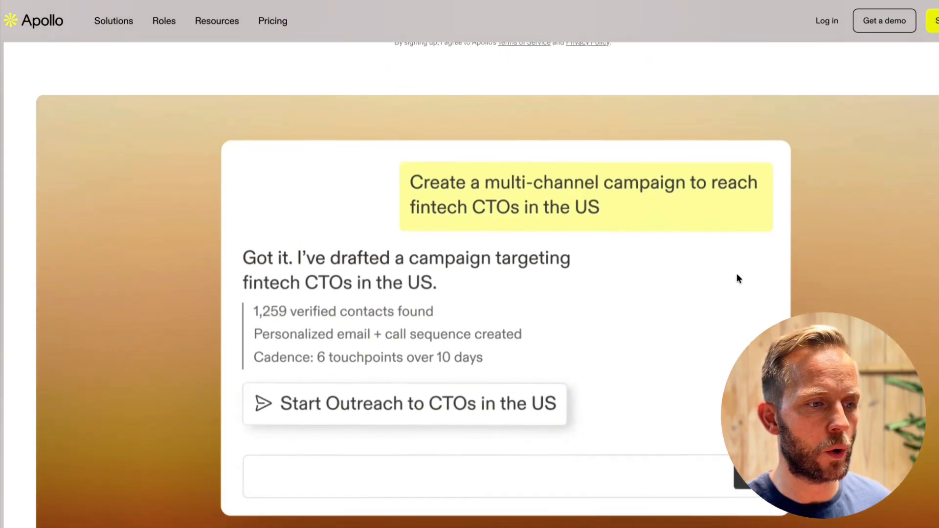
pyautogui.scroll(-8, 841, 297)
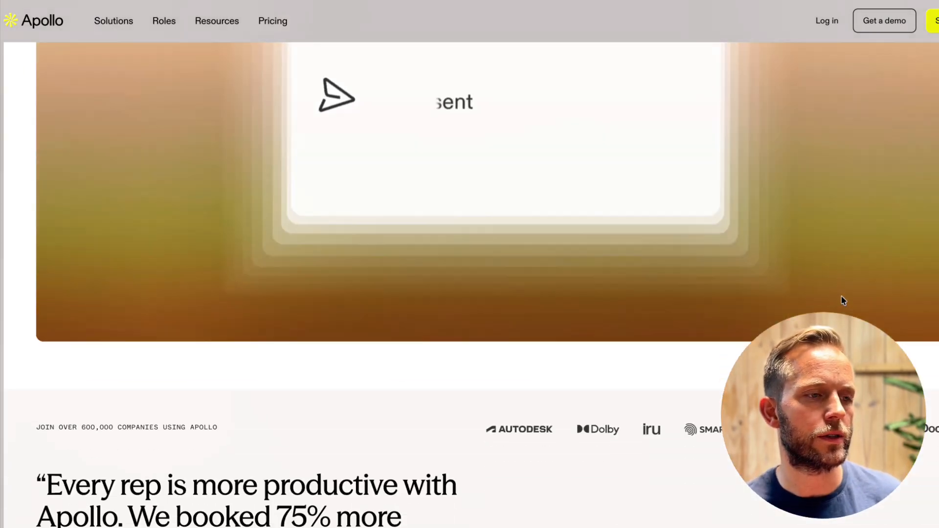
pyautogui.scroll(-2, 841, 299)
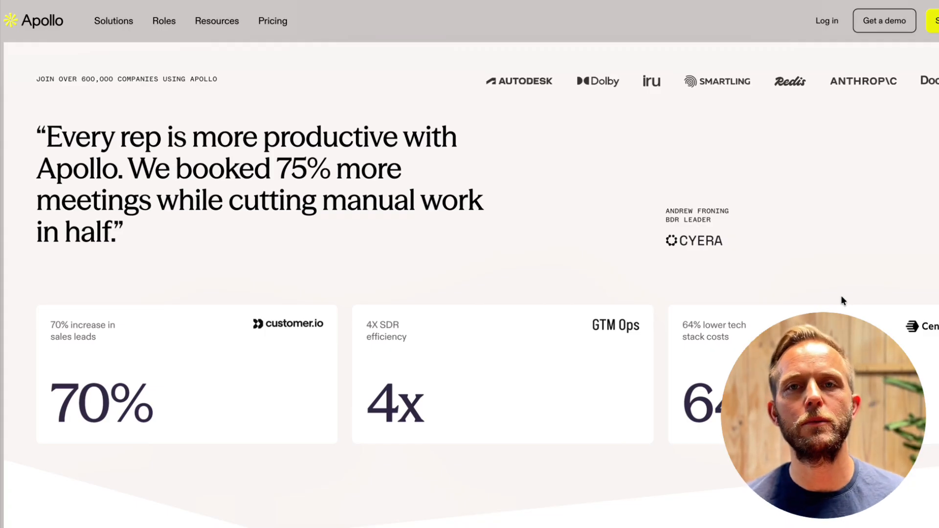
pyautogui.scroll(-3, 841, 297)
pyautogui.scroll(-10, 841, 296)
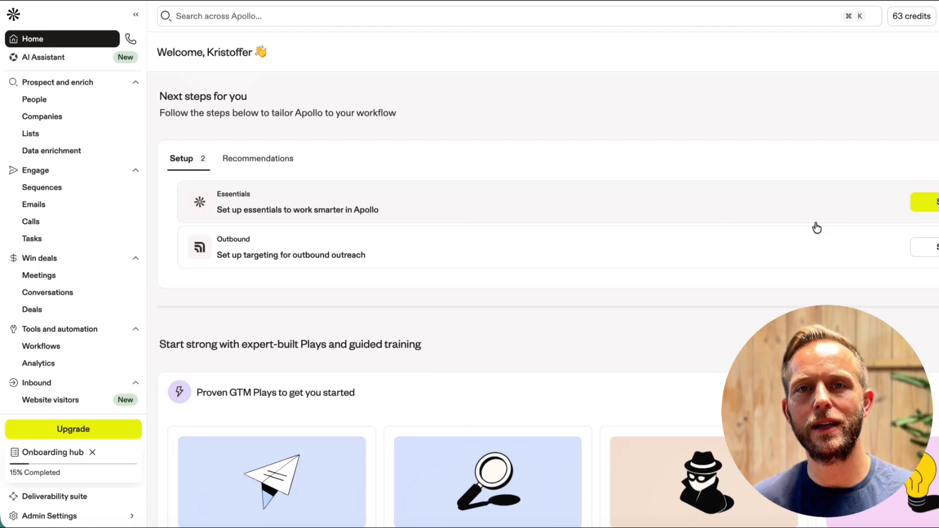
# Look over the Apollo account's home page, including the setup tasks, proven GTM Plays and upcoming live trainings
pyautogui.scroll(-1, 814, 227)
pyautogui.scroll(-2, 816, 228)
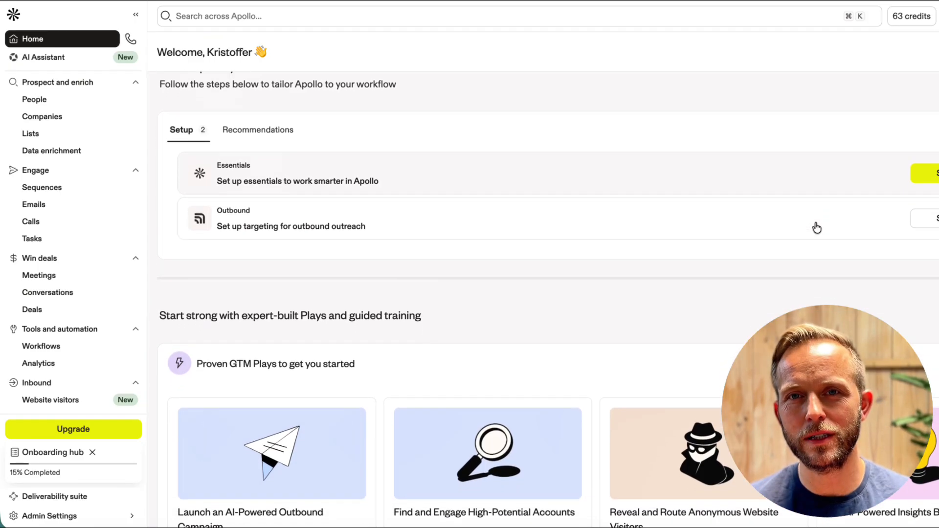
pyautogui.scroll(-2, 817, 228)
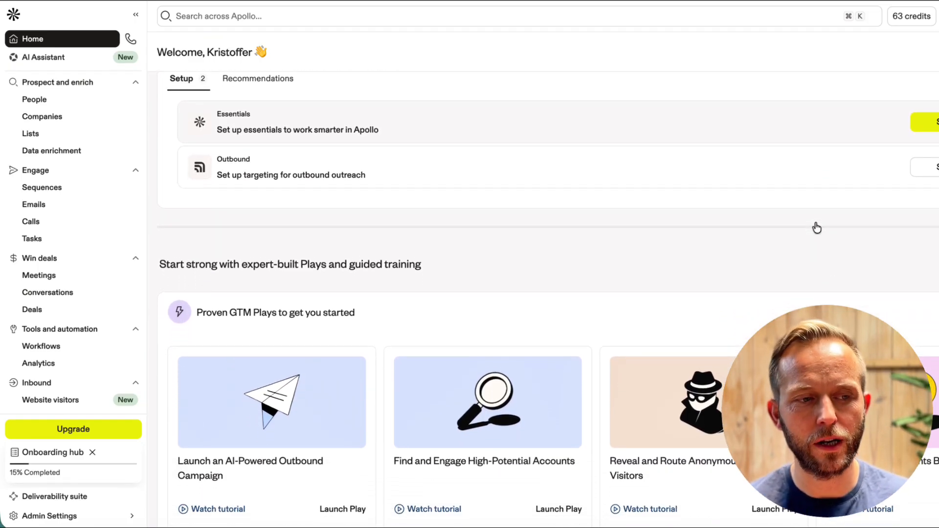
pyautogui.scroll(-2, 816, 228)
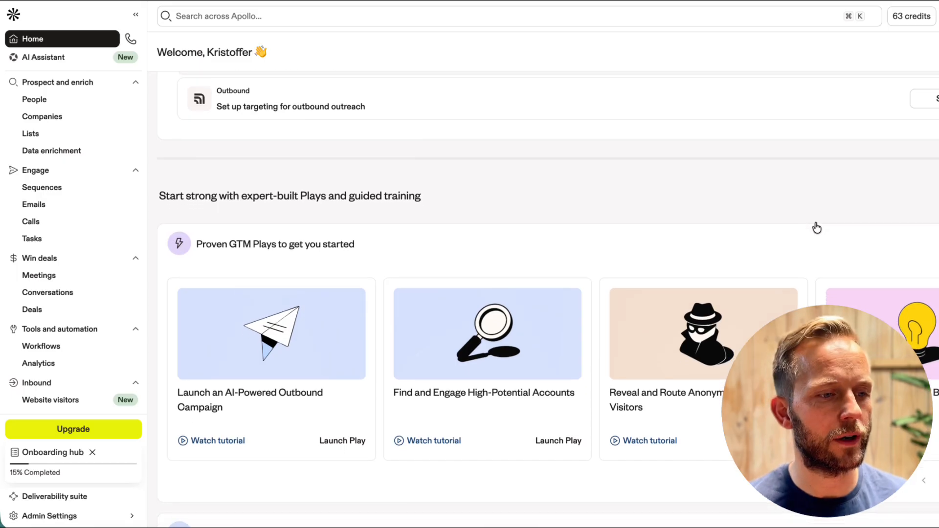
pyautogui.scroll(-2, 817, 227)
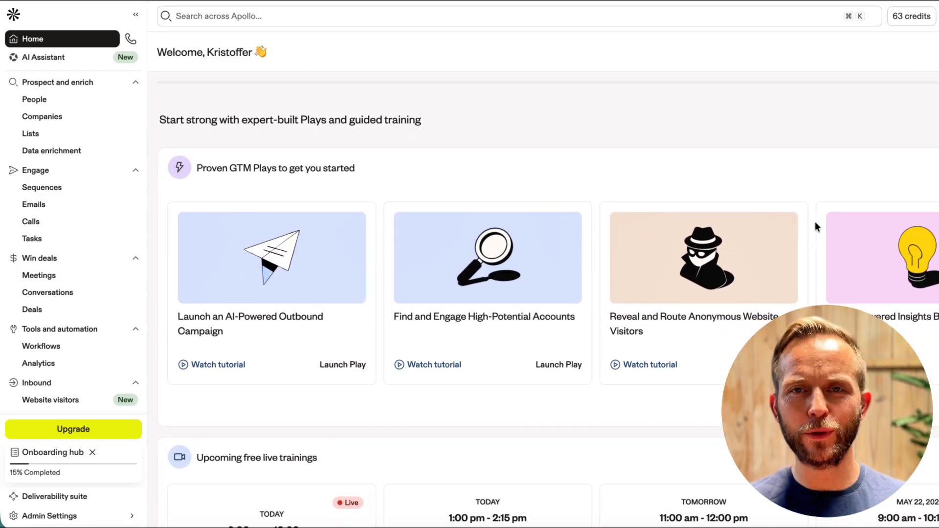
pyautogui.scroll(-2, 815, 222)
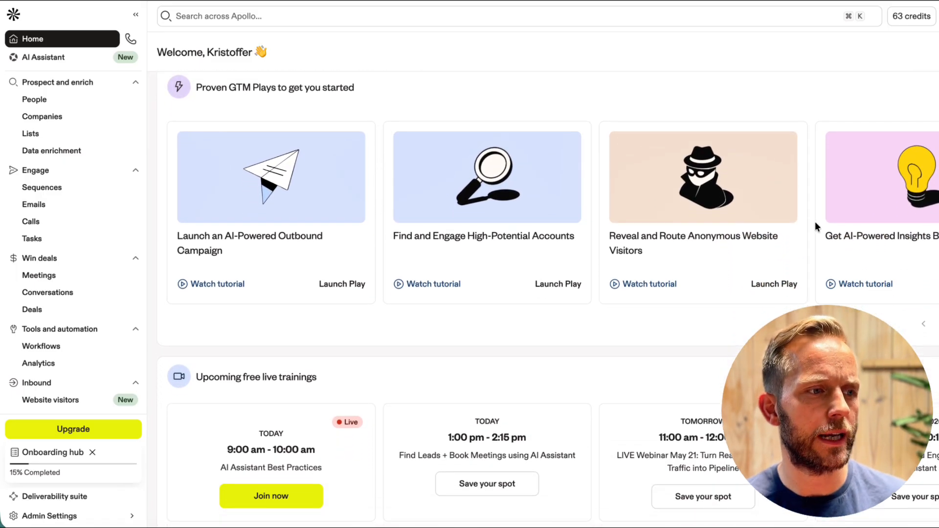
pyautogui.scroll(-2, 815, 226)
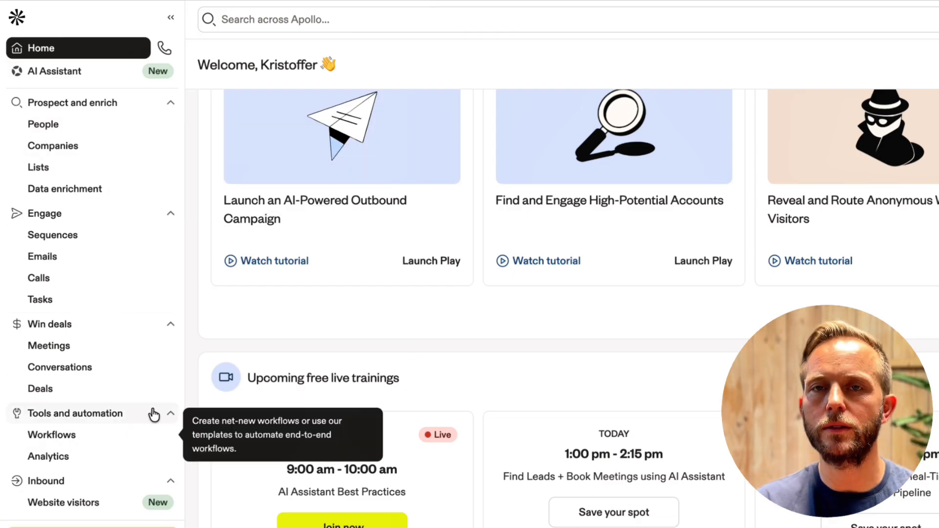
# Open the company search and examine the employee-count and Industry & Keywords filters
pyautogui.click(136, 150)
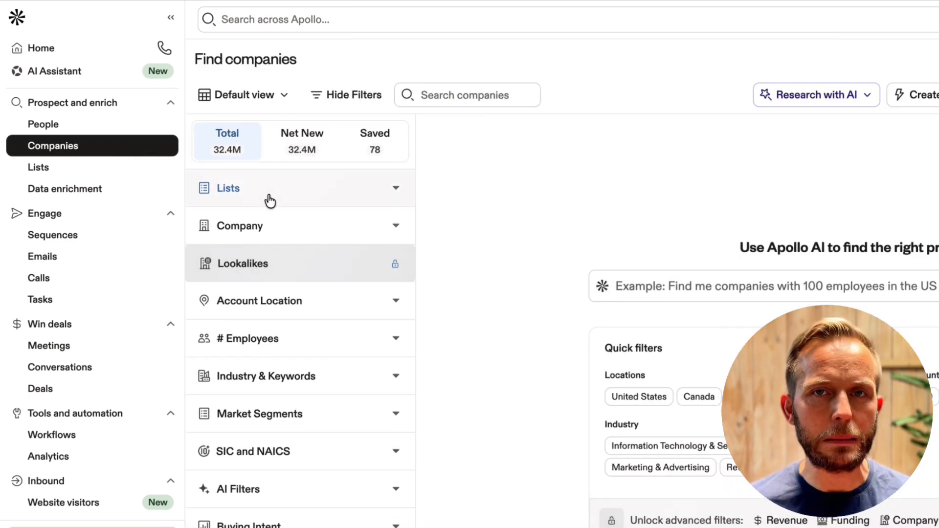
pyautogui.click(402, 348)
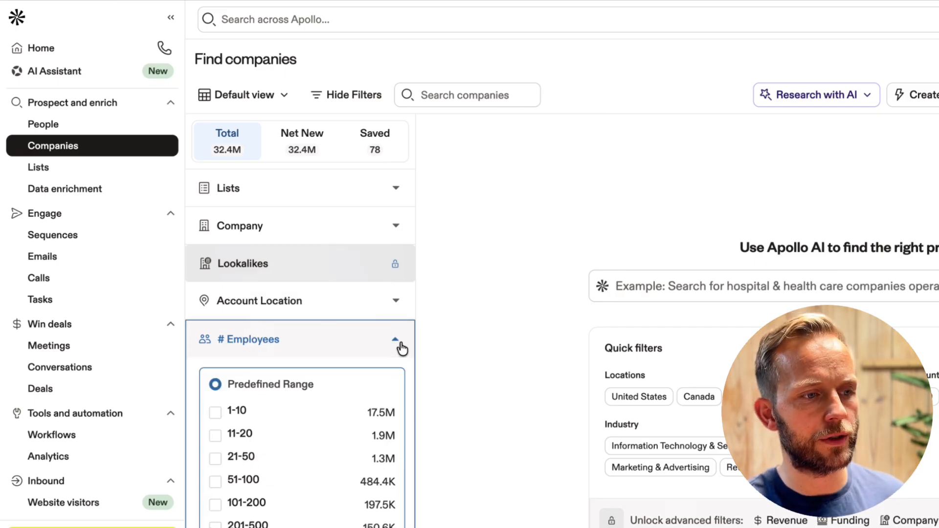
pyautogui.click(401, 348)
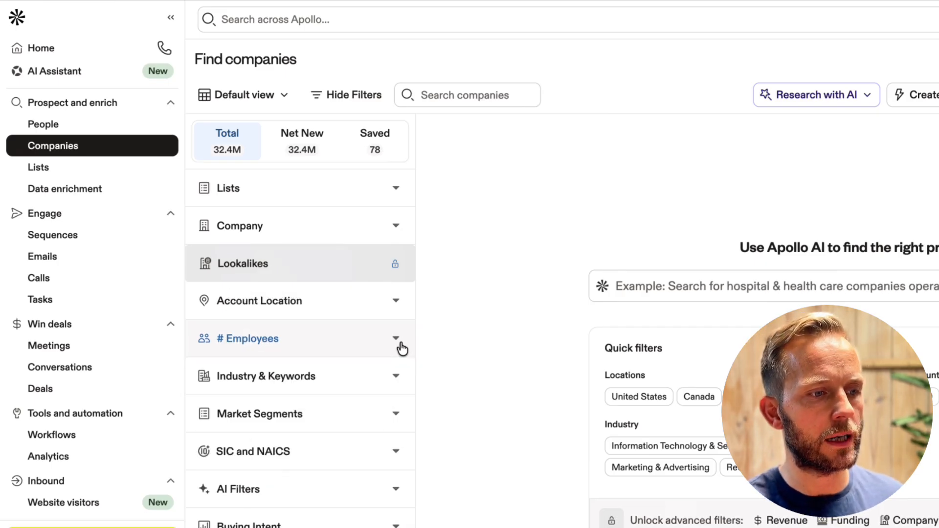
pyautogui.click(401, 381)
pyautogui.click(402, 383)
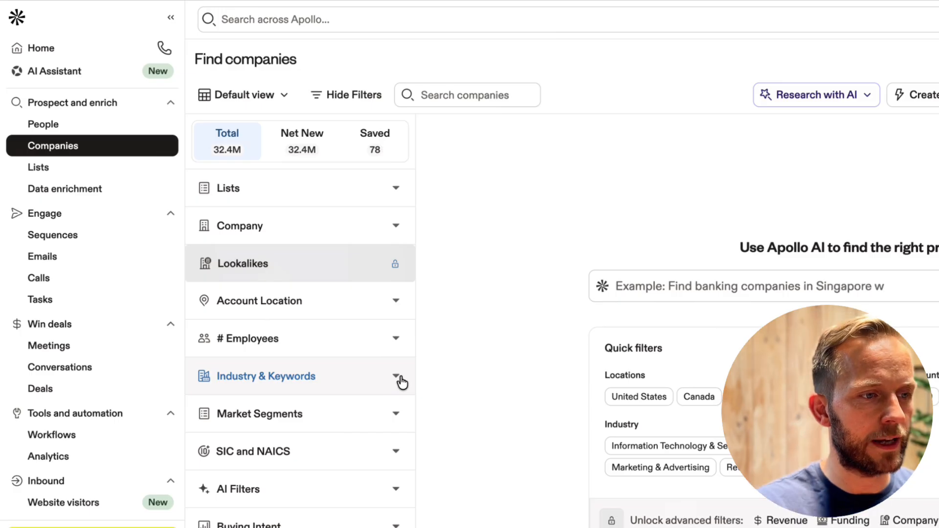
# Examine the Market Segments filter and the remaining company filters, from Buying Intent to Signals
pyautogui.scroll(-1, 399, 382)
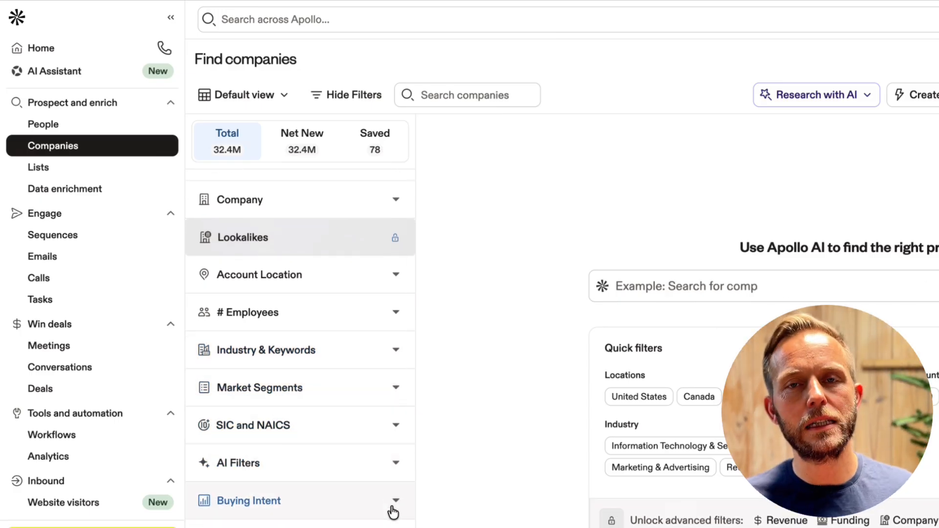
pyautogui.click(393, 389)
pyautogui.click(394, 391)
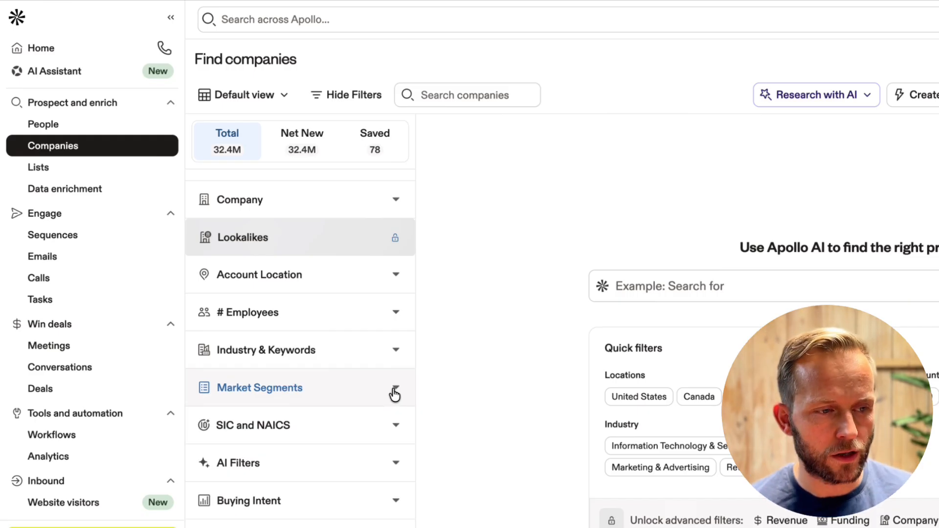
pyautogui.scroll(-5, 394, 392)
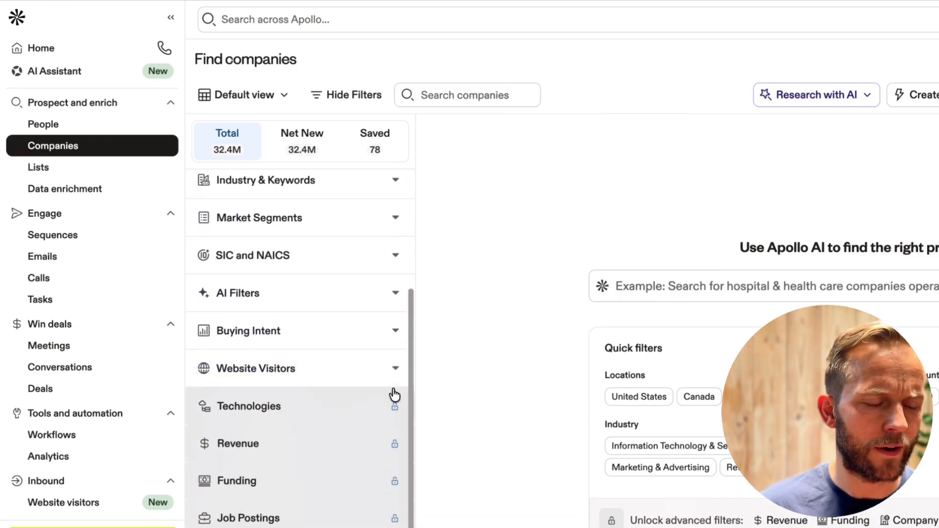
pyautogui.scroll(-3, 393, 395)
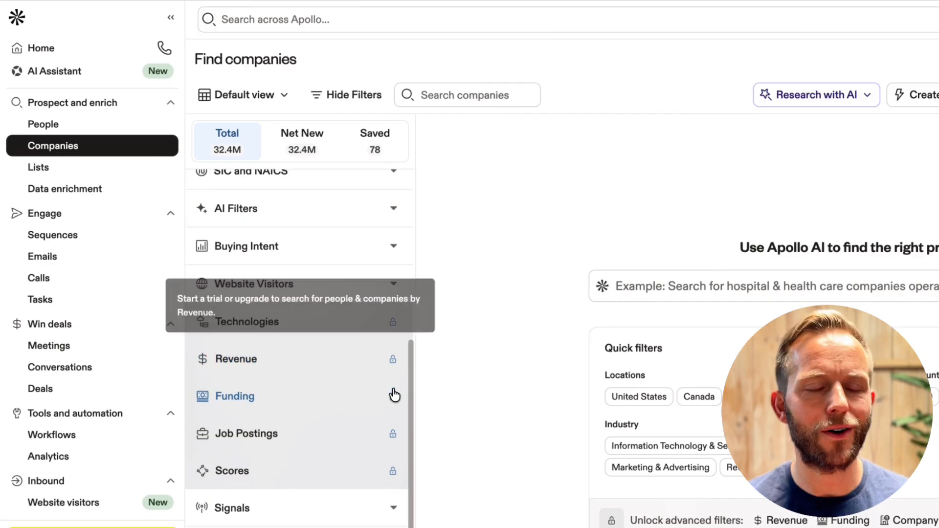
pyautogui.scroll(6, 394, 395)
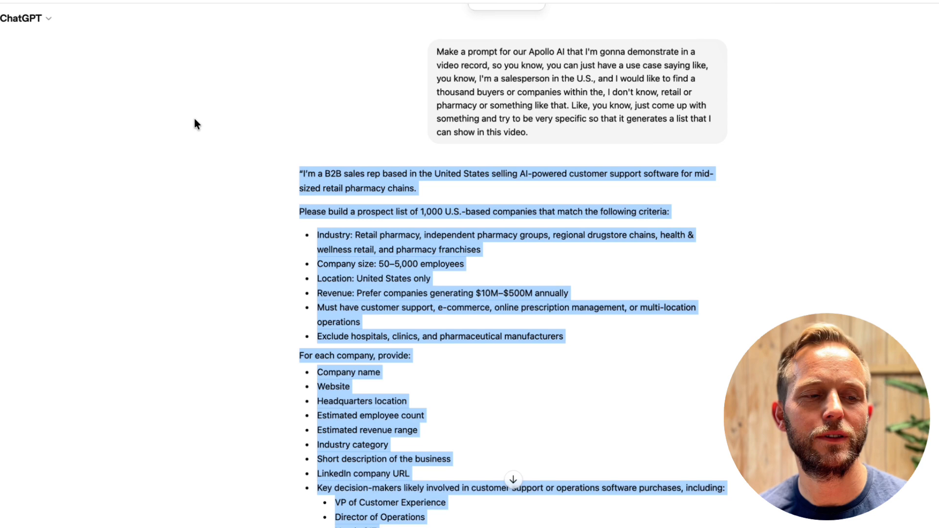
# Switch to ChatGPT and read the request for an Apollo AI prompt and the beginning of the generated prompt
pyautogui.scroll(-2, 194, 119)
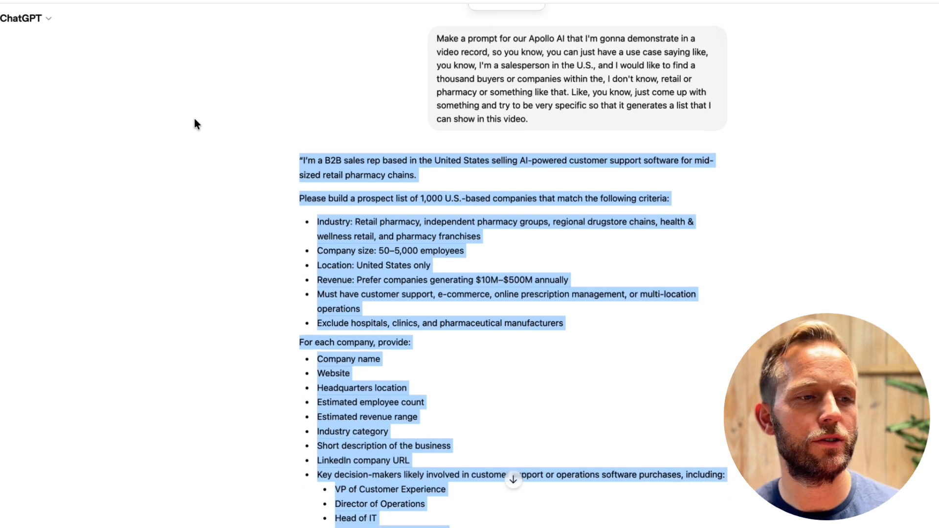
pyautogui.scroll(-3, 207, 157)
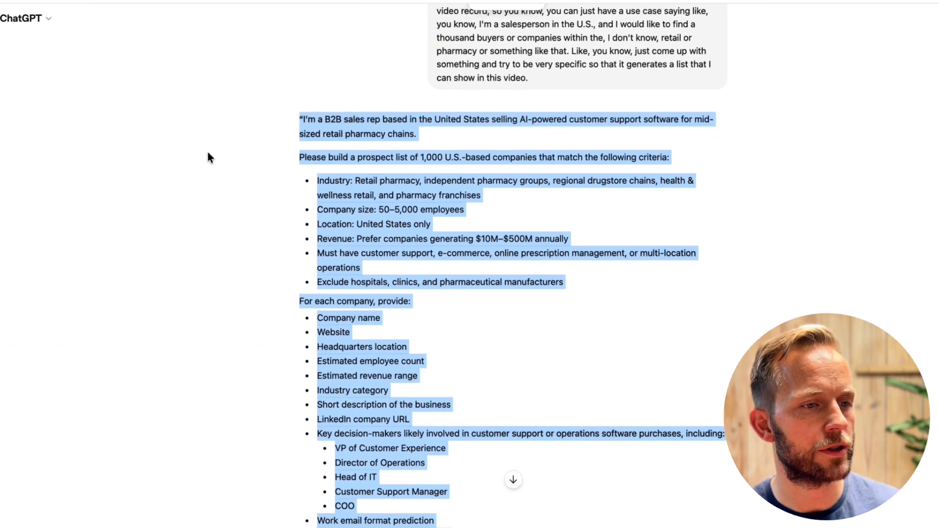
pyautogui.click(239, 187)
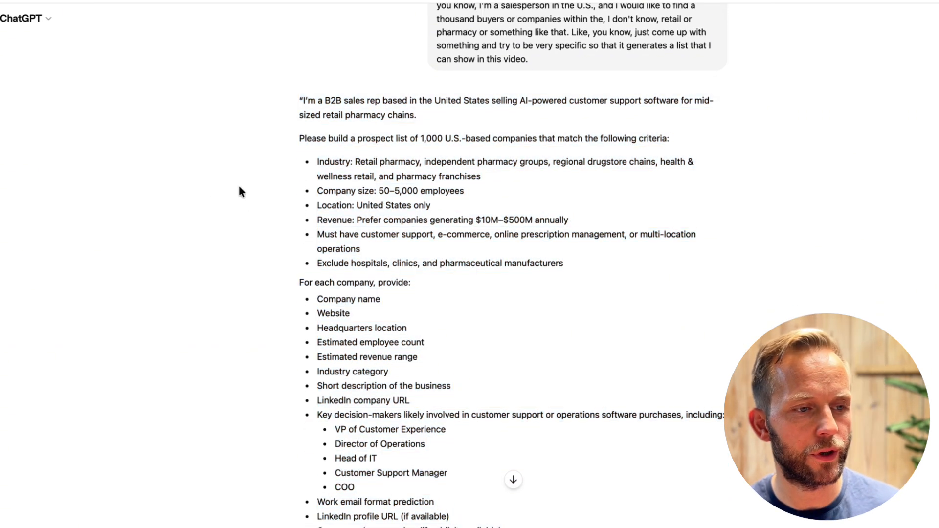
pyautogui.scroll(3, 236, 174)
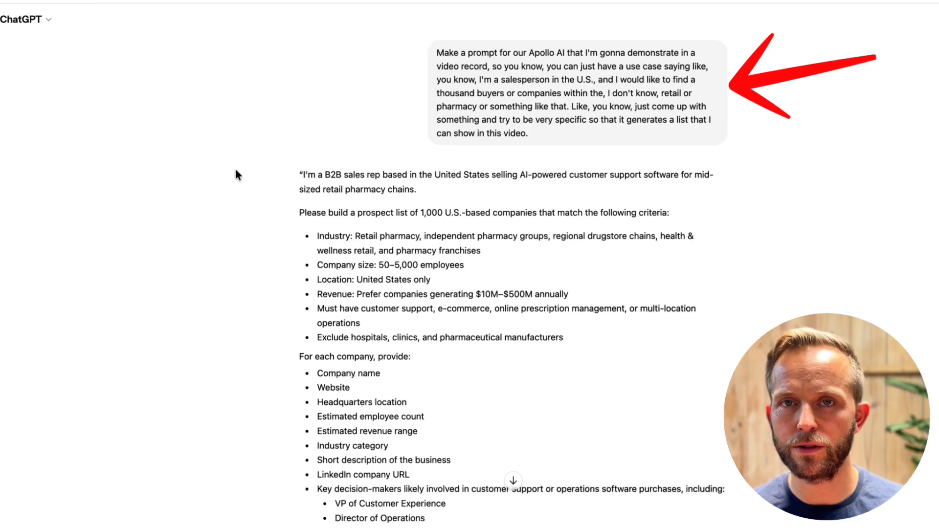
pyautogui.scroll(-2, 243, 138)
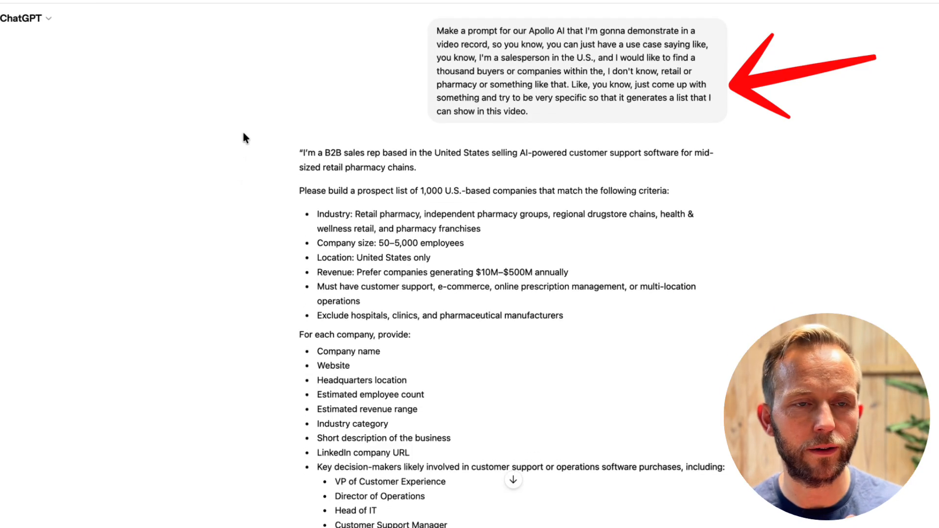
pyautogui.scroll(-2, 249, 144)
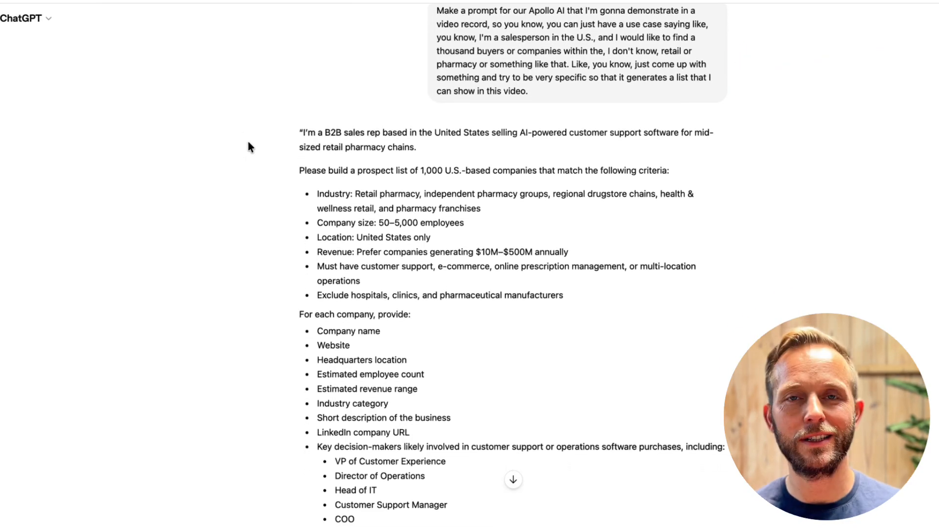
pyautogui.scroll(-1, 248, 142)
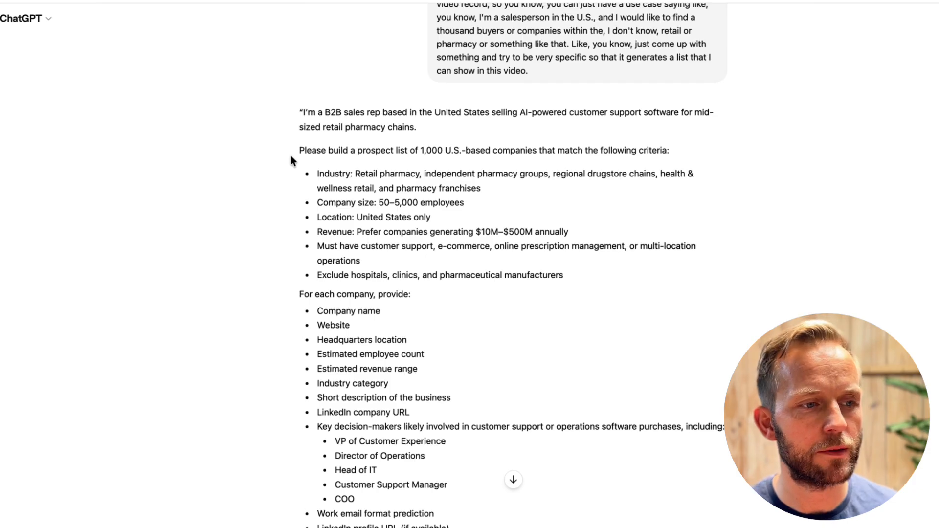
# Highlight "Please build a prospect list of 1,000" and read the prompt's criteria, requested company details and ranking instructions
pyautogui.moveTo(300, 153); pyautogui.dragTo(444, 153)
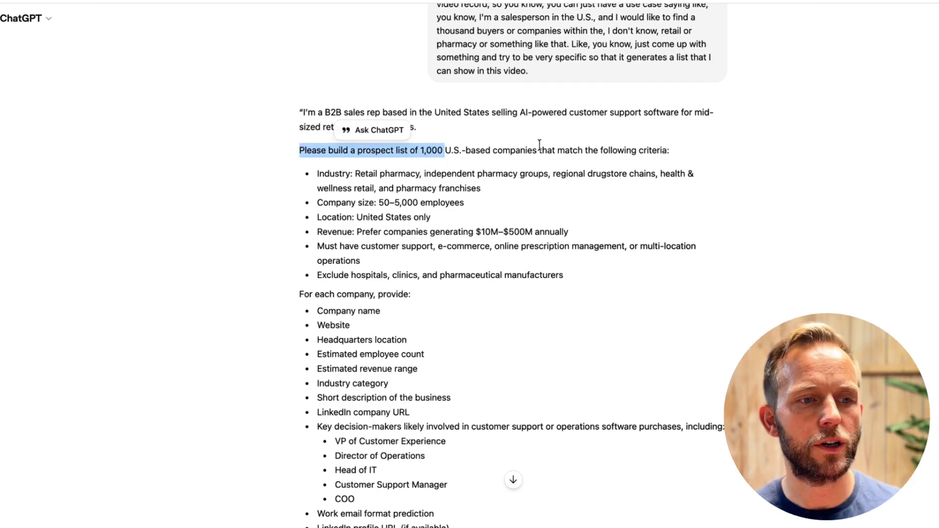
pyautogui.scroll(-5, 691, 167)
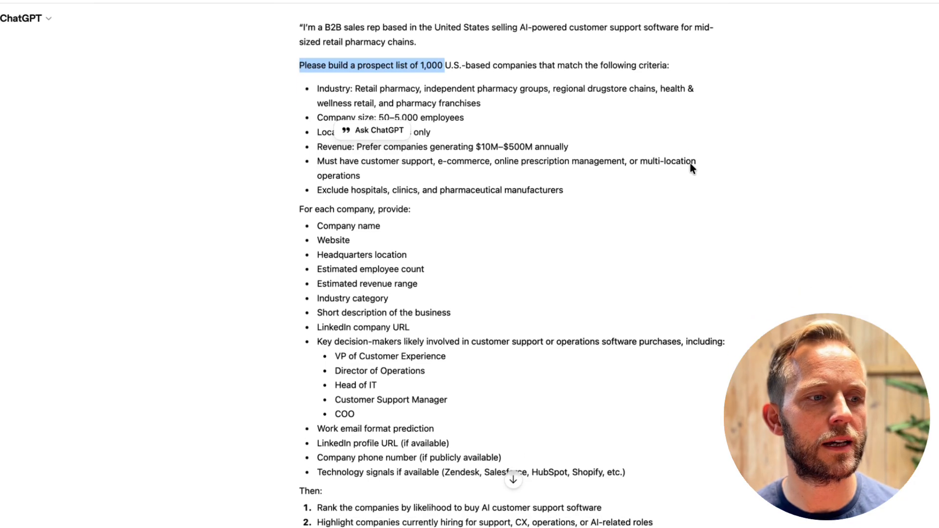
pyautogui.scroll(-1, 691, 166)
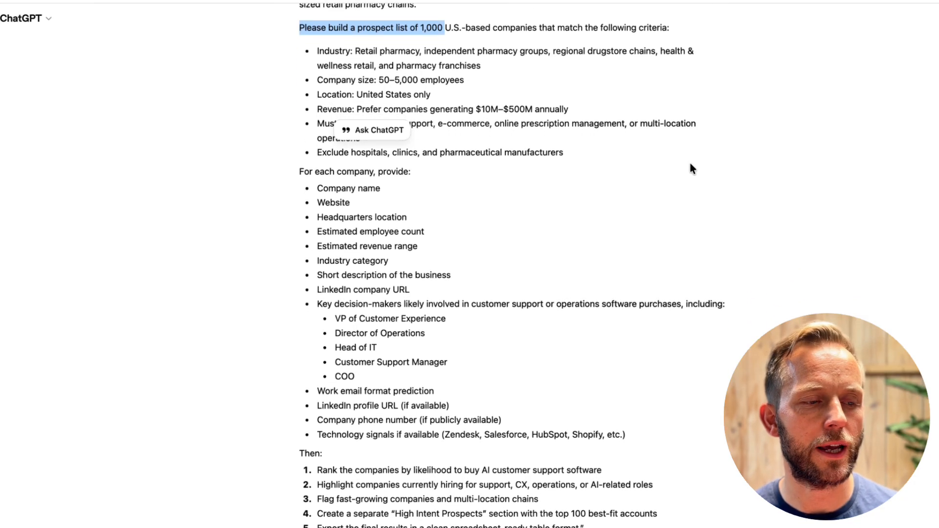
pyautogui.scroll(-1, 691, 168)
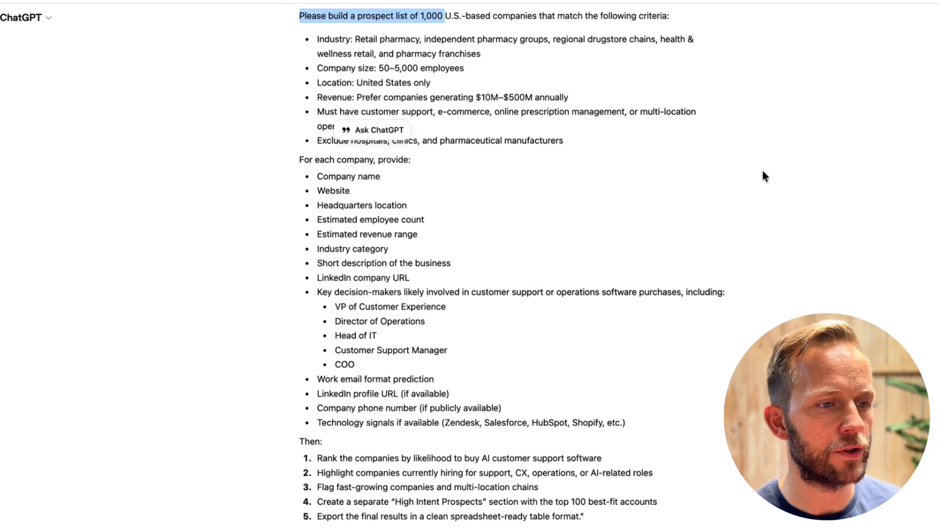
pyautogui.click(775, 173)
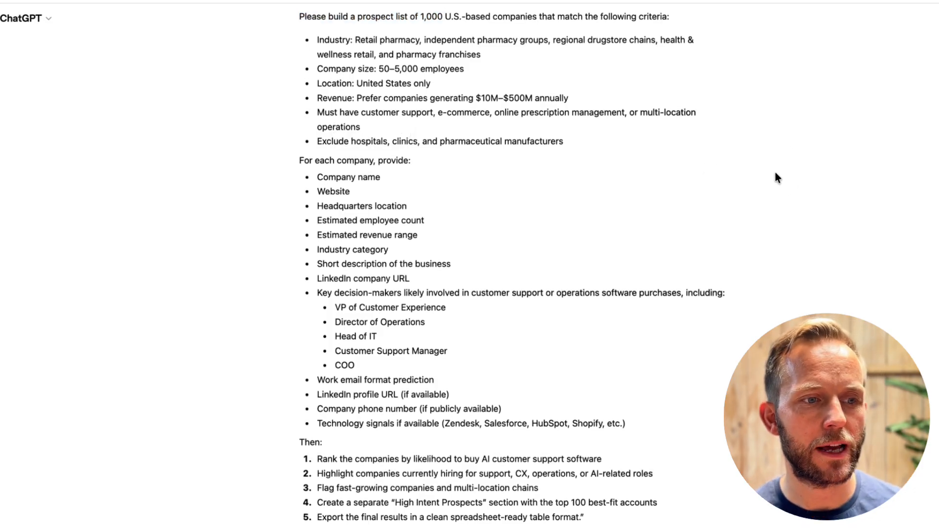
pyautogui.scroll(-1, 776, 173)
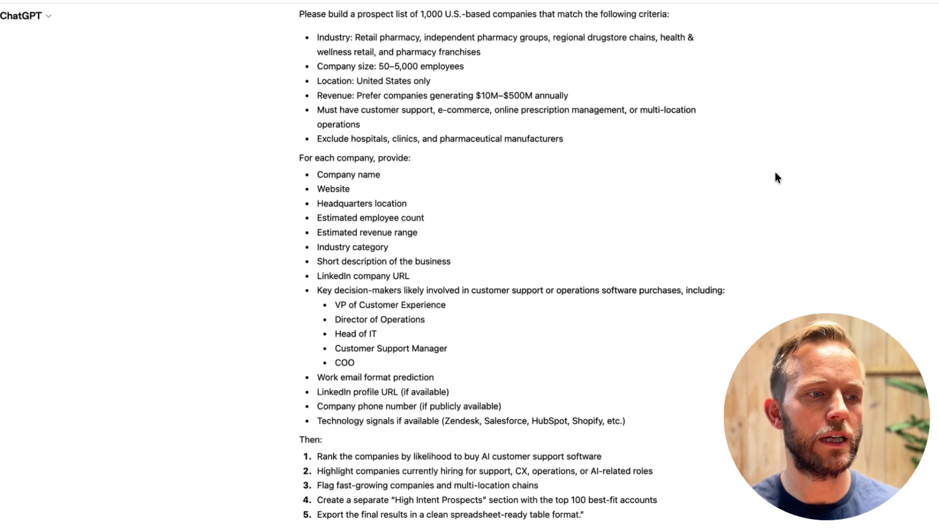
# Return to Apollo's AI Assistant and paste the generated prospect-list prompt into a new chat
pyautogui.scroll(1, 775, 173)
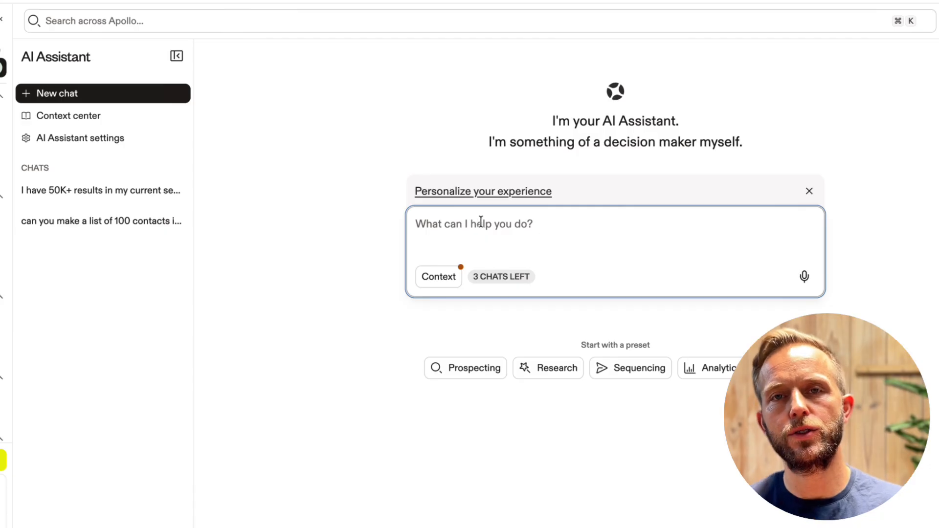
pyautogui.press('super+v')
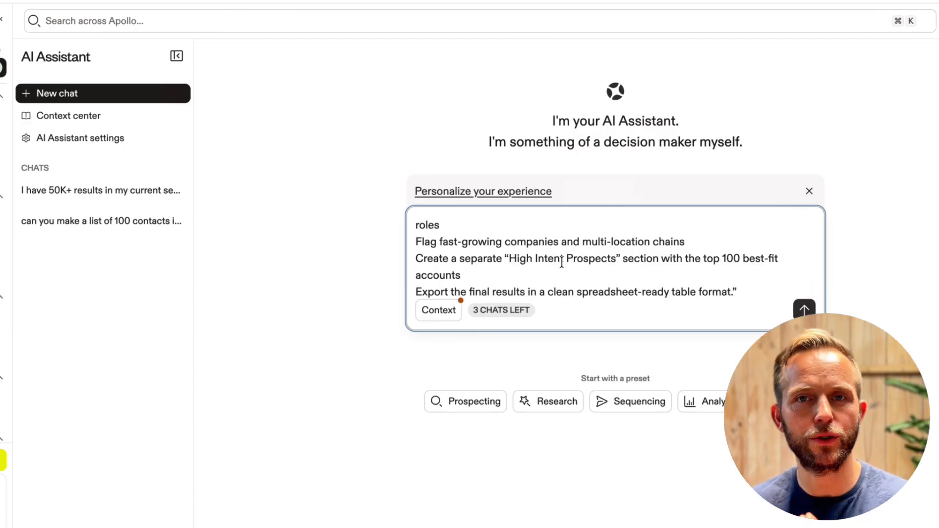
# Review the pasted prospect-list prompt, send it to the AI Assistant and expand the details of its progress
pyautogui.scroll(15, 561, 263)
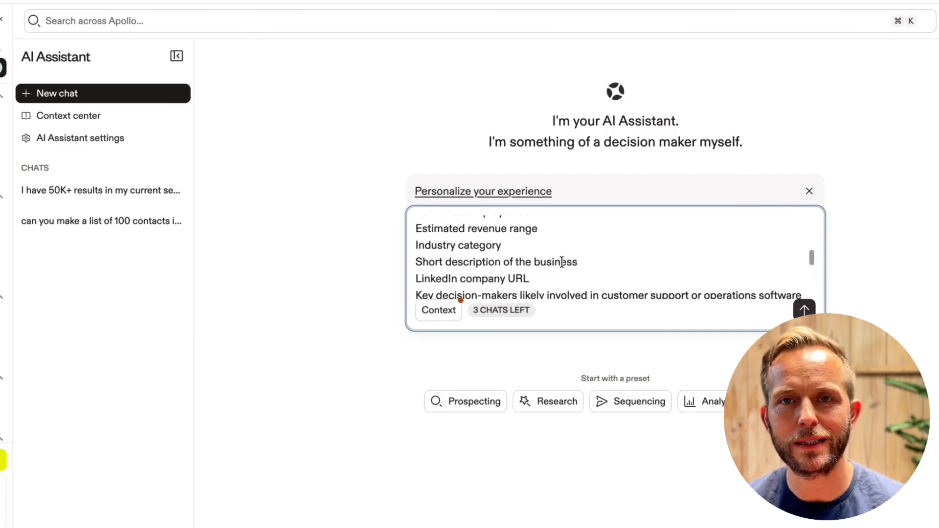
pyautogui.scroll(10, 561, 263)
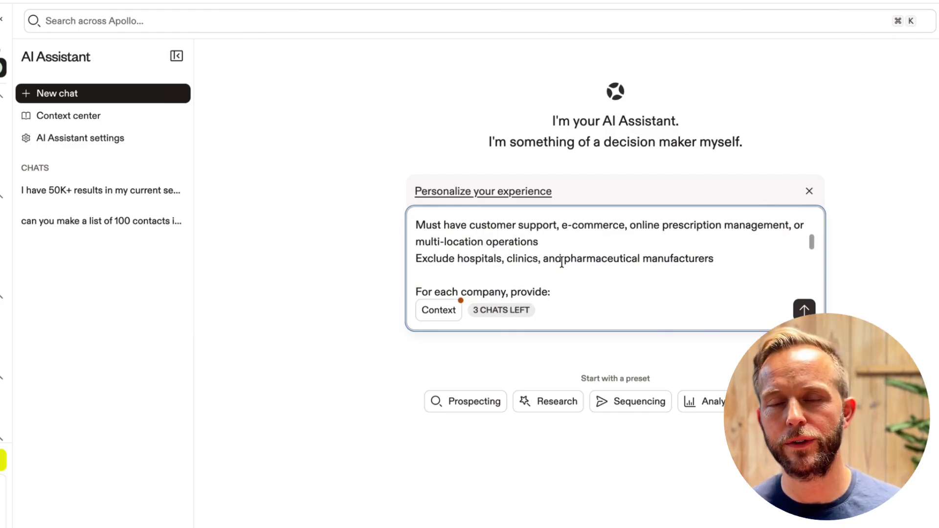
pyautogui.scroll(15, 562, 263)
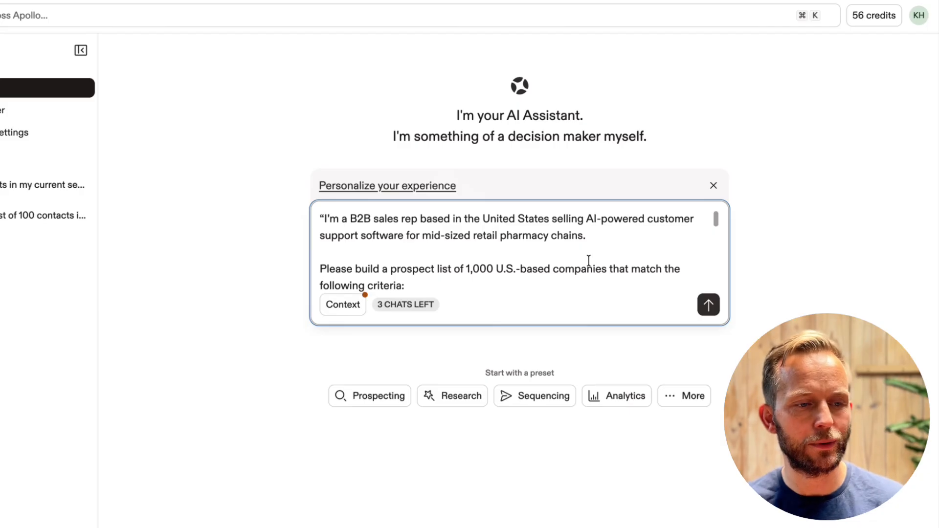
pyautogui.scroll(-1, 589, 260)
pyautogui.scroll(-5, 589, 260)
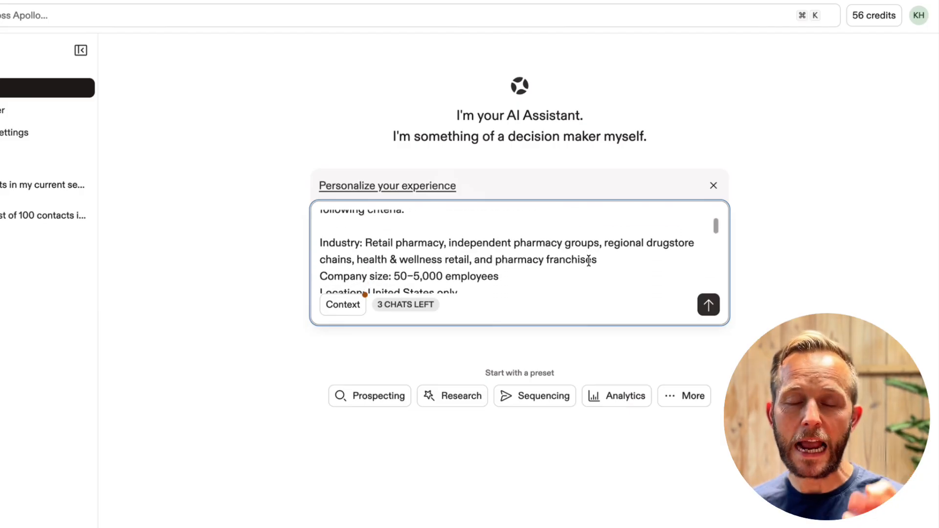
pyautogui.scroll(-3, 589, 260)
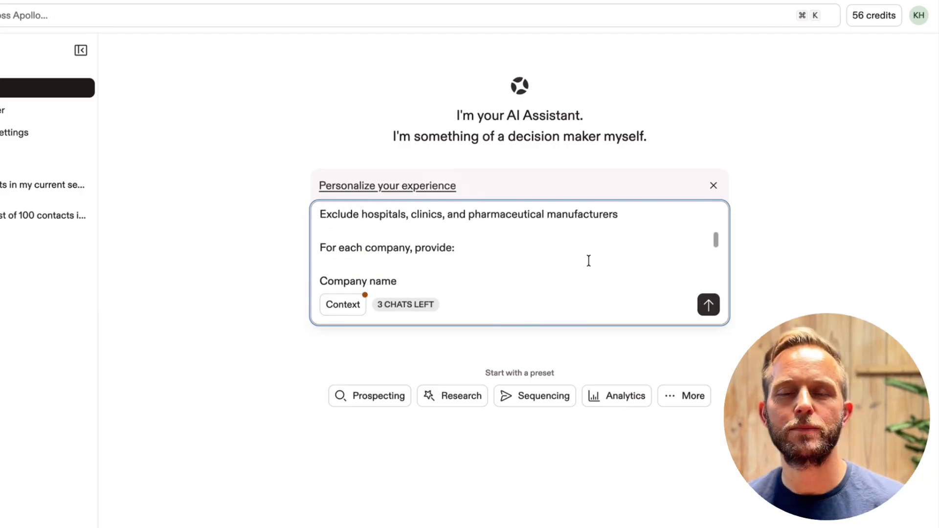
pyautogui.click(709, 305)
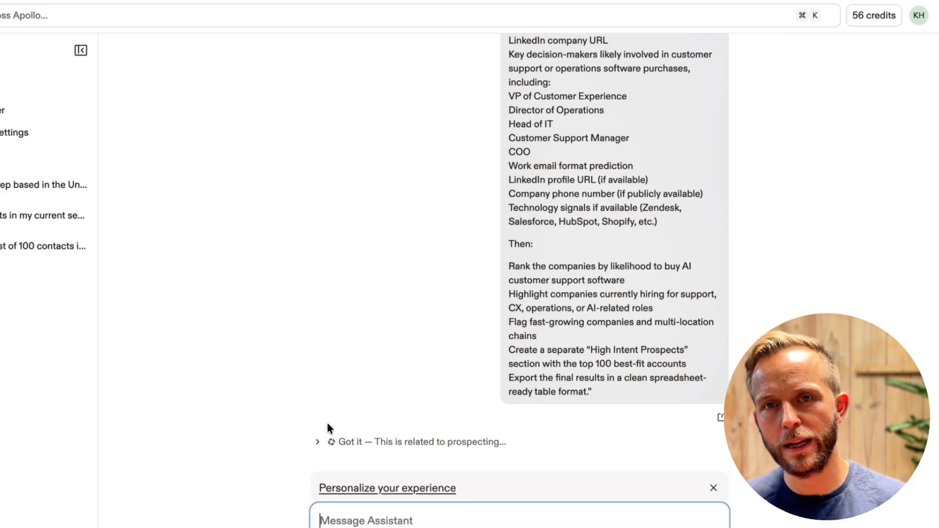
pyautogui.click(317, 444)
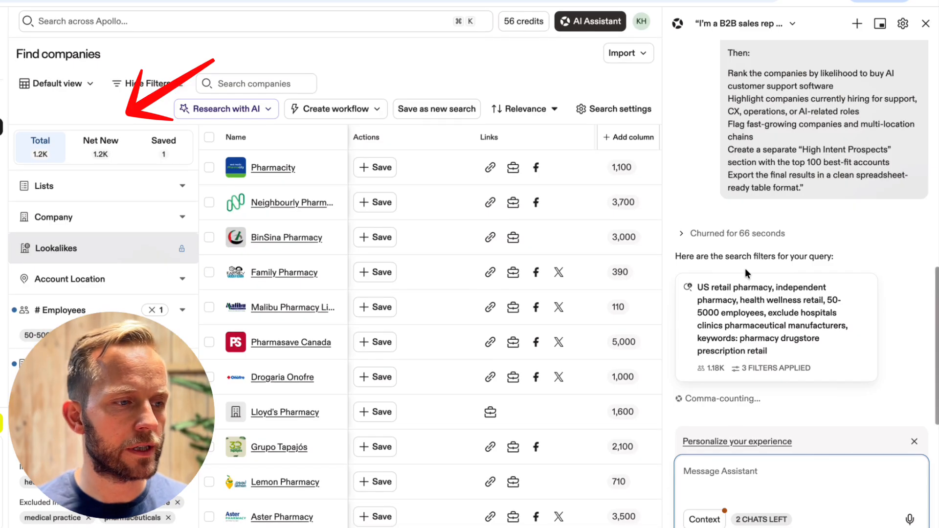
# Examine the search filters the assistant applied, including industries, keywords, employee count, location and excluded industries
pyautogui.moveTo(749, 350)
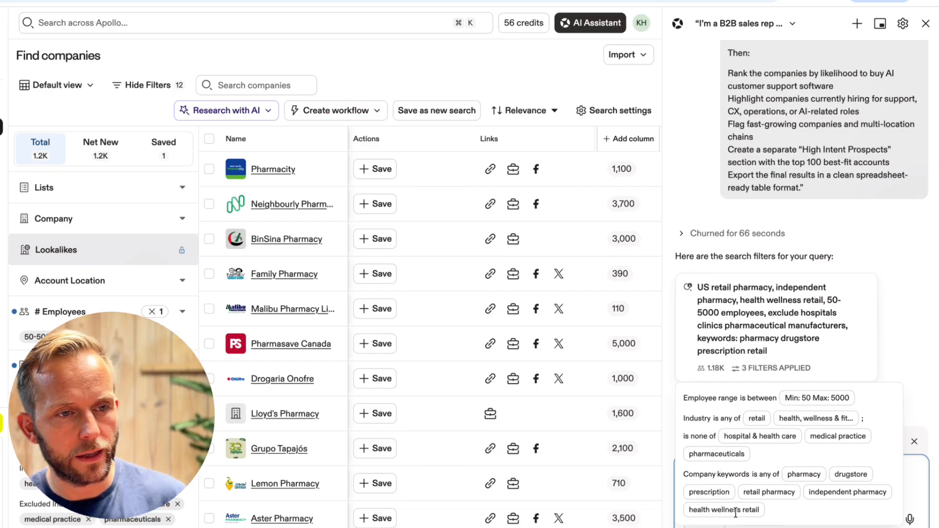
pyautogui.scroll(-3, 916, 240)
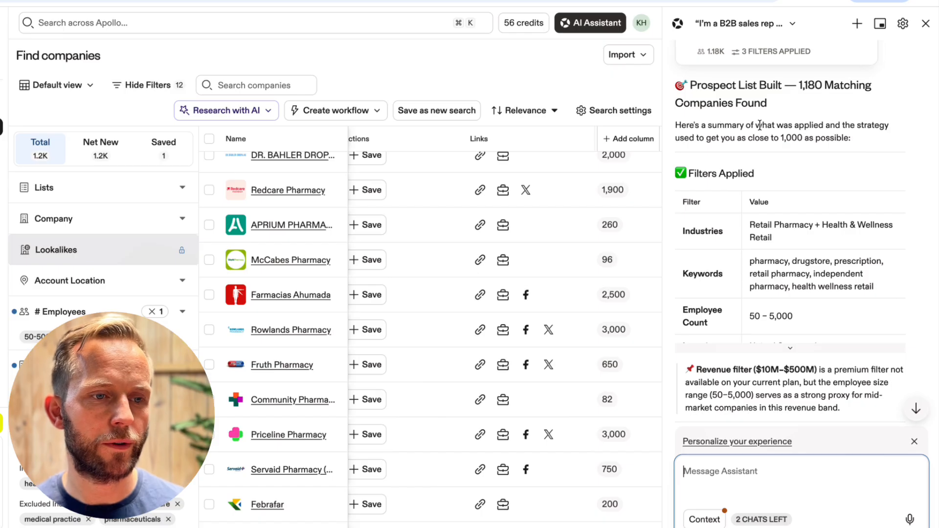
pyautogui.scroll(-3, 811, 138)
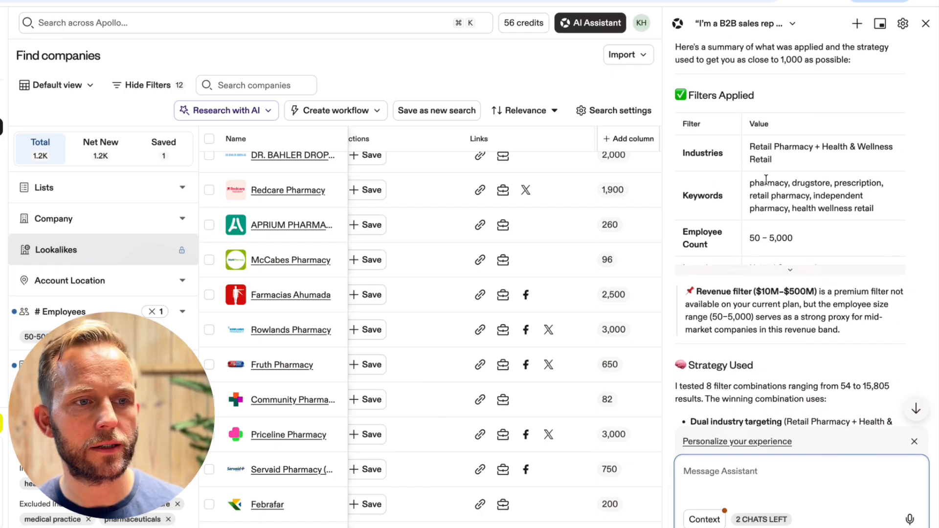
pyautogui.scroll(-3, 763, 180)
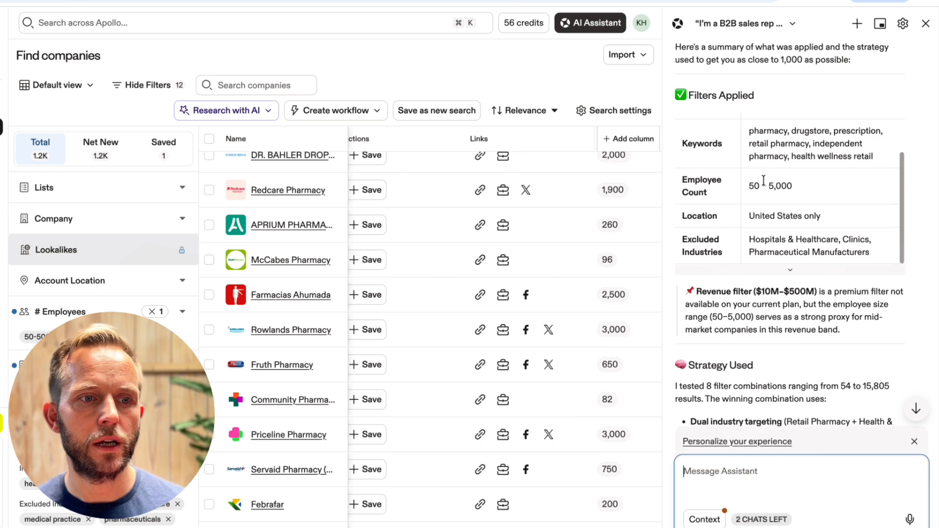
pyautogui.scroll(-3, 783, 186)
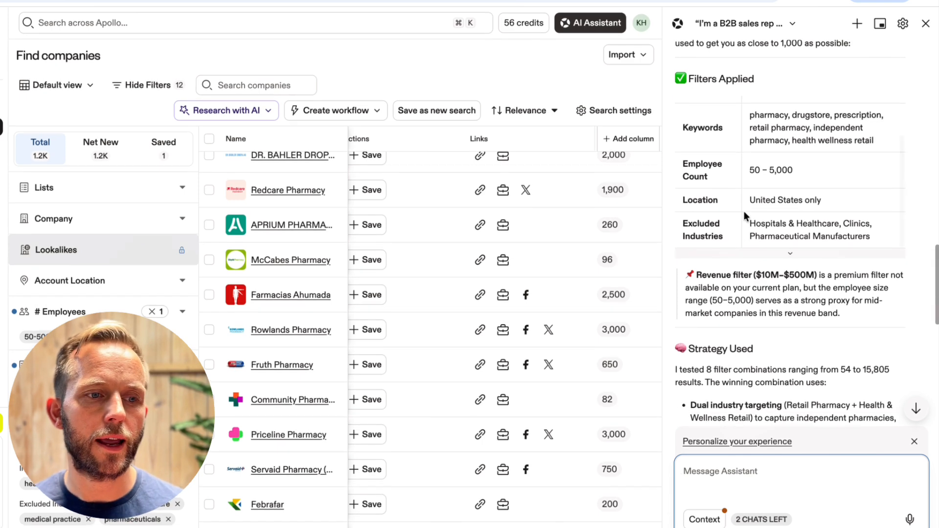
pyautogui.scroll(-3, 789, 173)
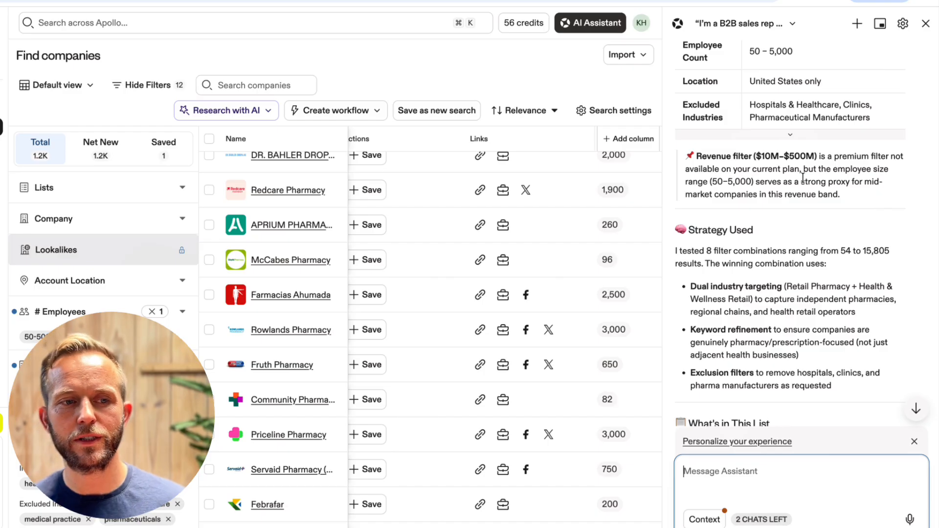
# Read the rest of the assistant's reply, covering the revenue filter note, strategy used, list contents and recommended next steps
pyautogui.scroll(-2, 747, 175)
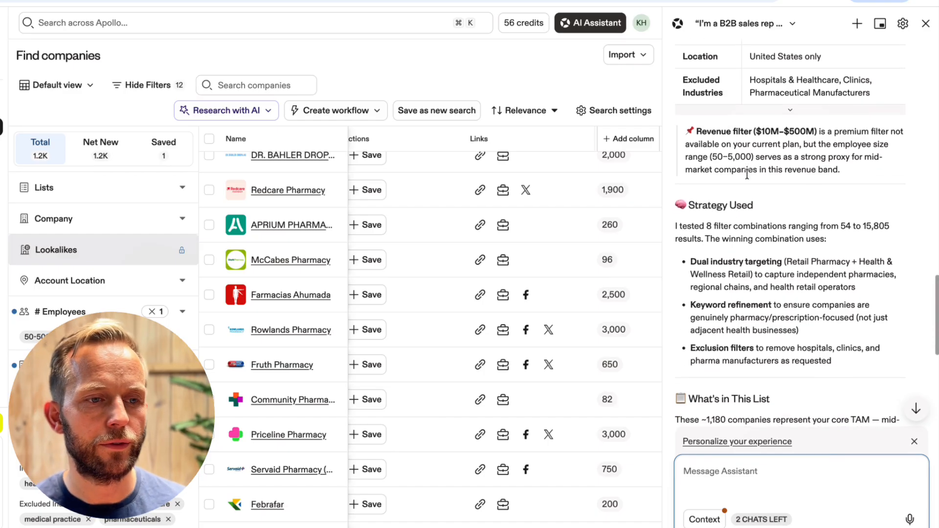
pyautogui.scroll(-2, 747, 174)
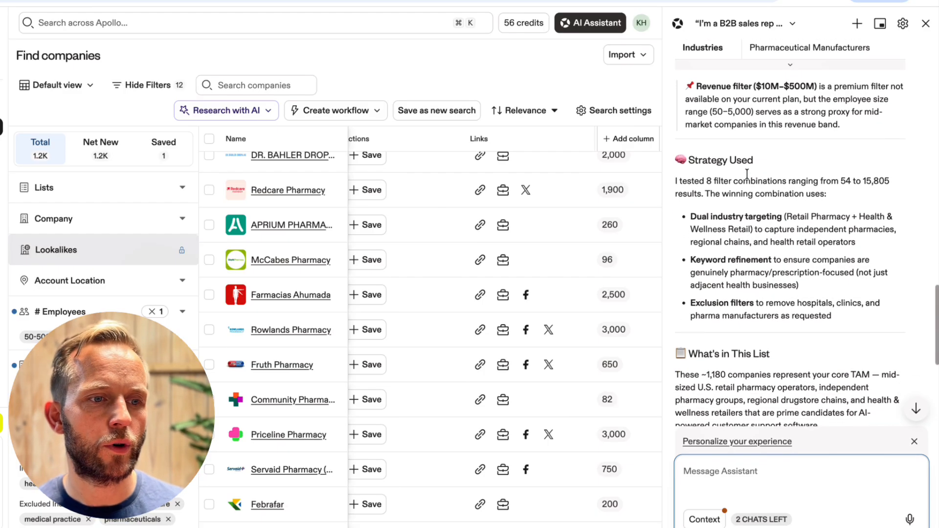
pyautogui.scroll(-2, 747, 175)
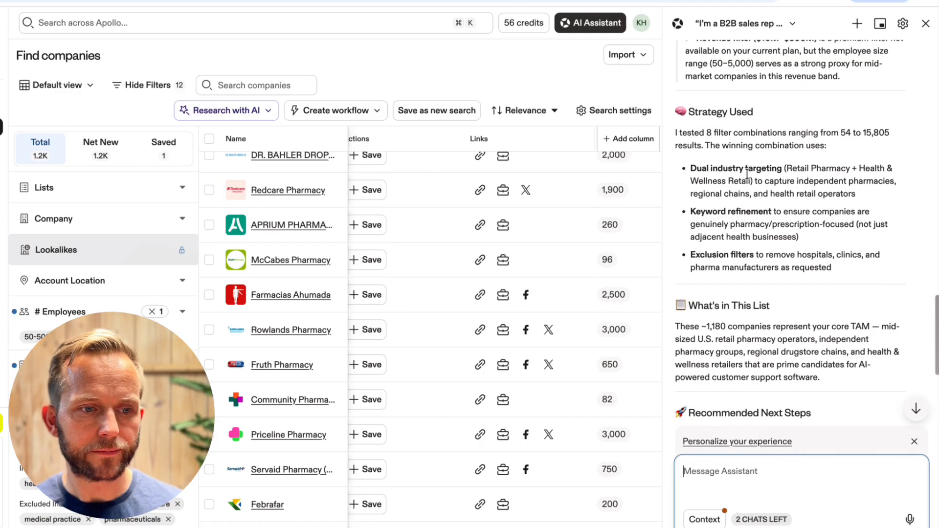
pyautogui.scroll(-1, 747, 175)
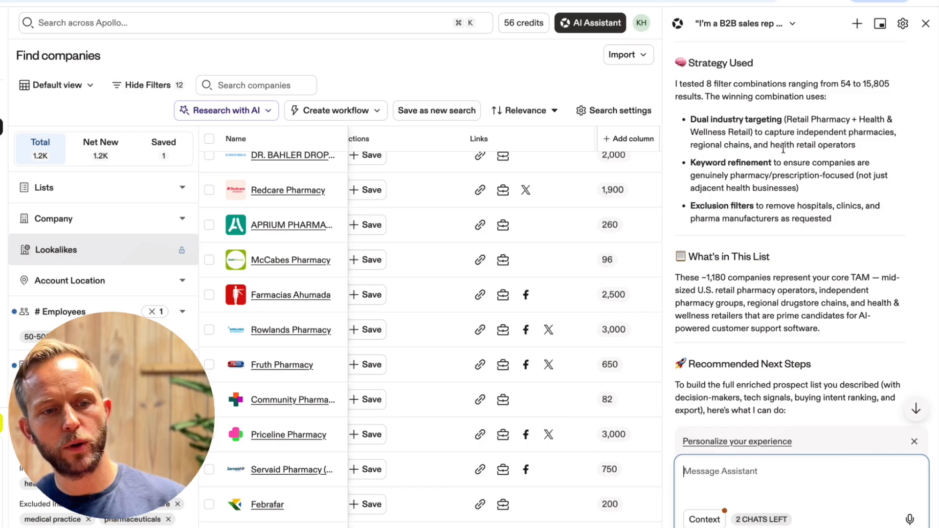
pyautogui.scroll(-3, 785, 170)
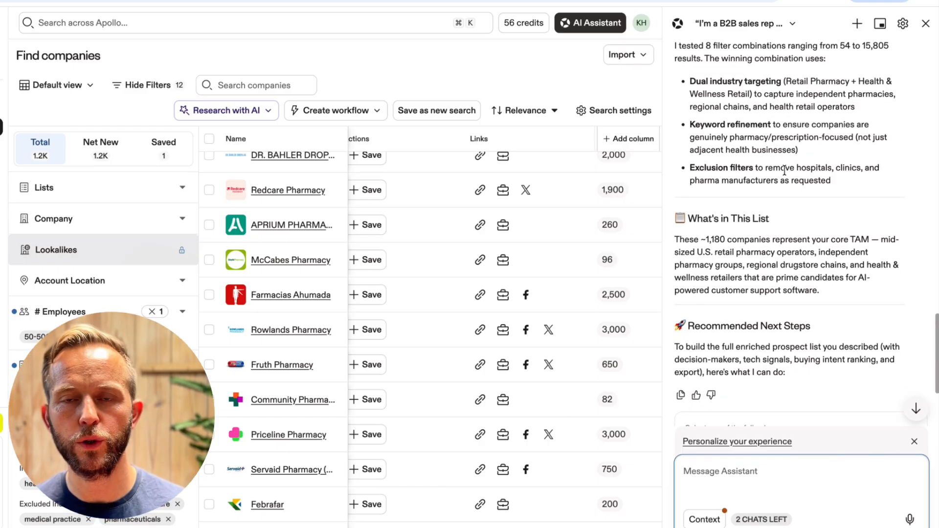
pyautogui.scroll(-1, 785, 170)
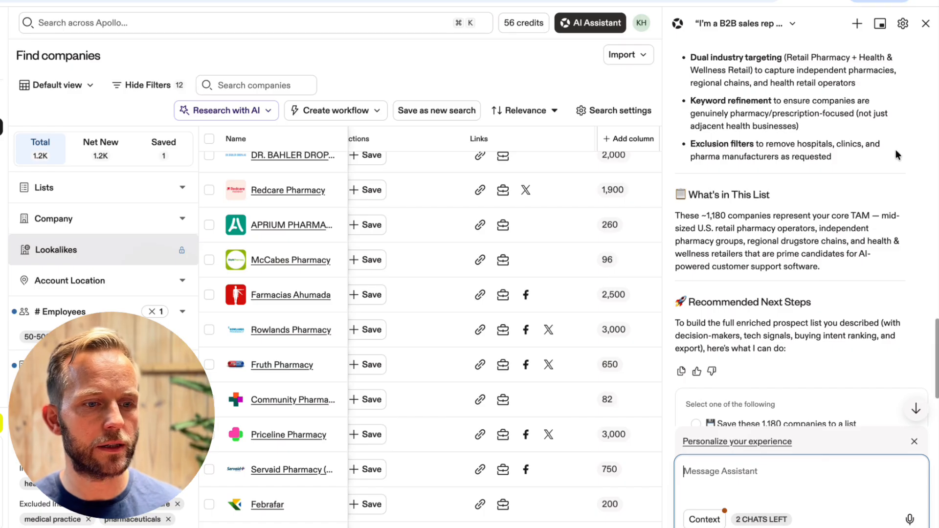
pyautogui.scroll(-1, 897, 150)
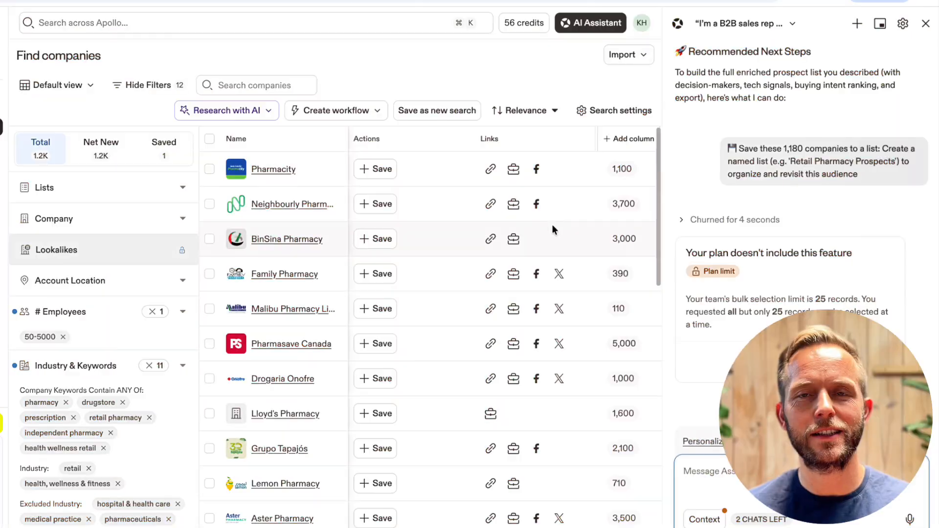
# Close the AI Assistant chat and examine the company results' columns, from links and number of employees to keywords and location
pyautogui.hscroll(1, 553, 226)
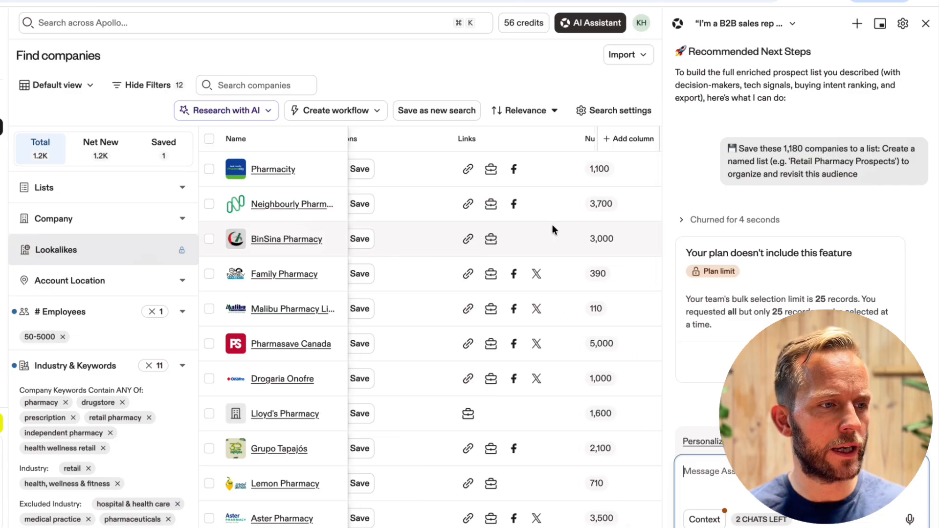
pyautogui.hscroll(2, 553, 227)
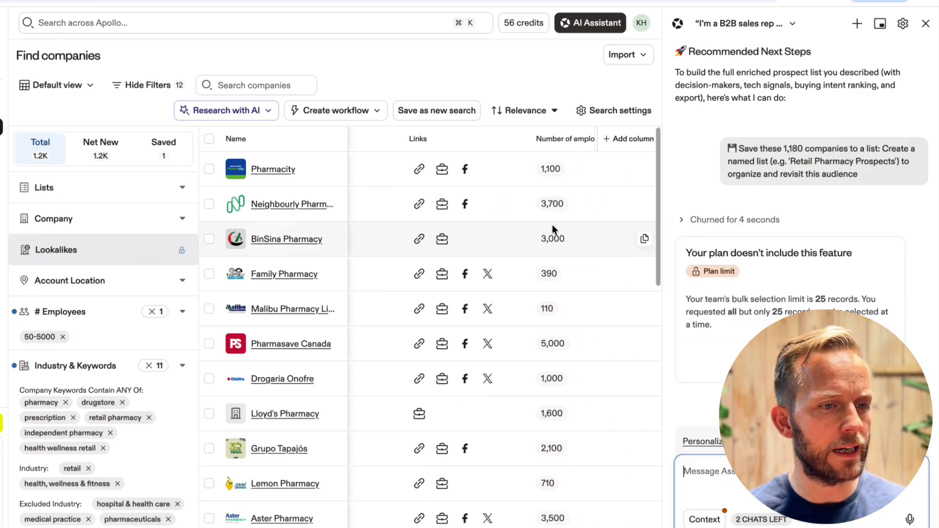
pyautogui.hscroll(5, 553, 226)
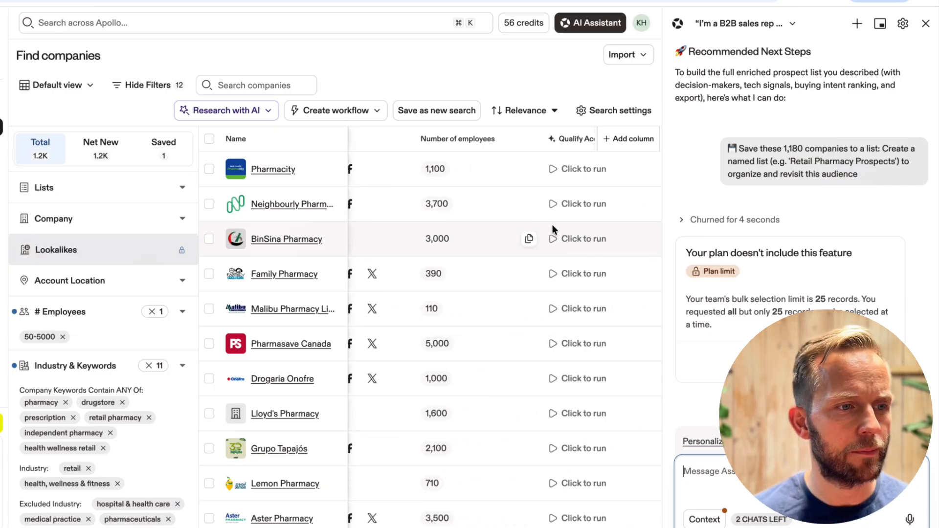
pyautogui.hscroll(1, 553, 228)
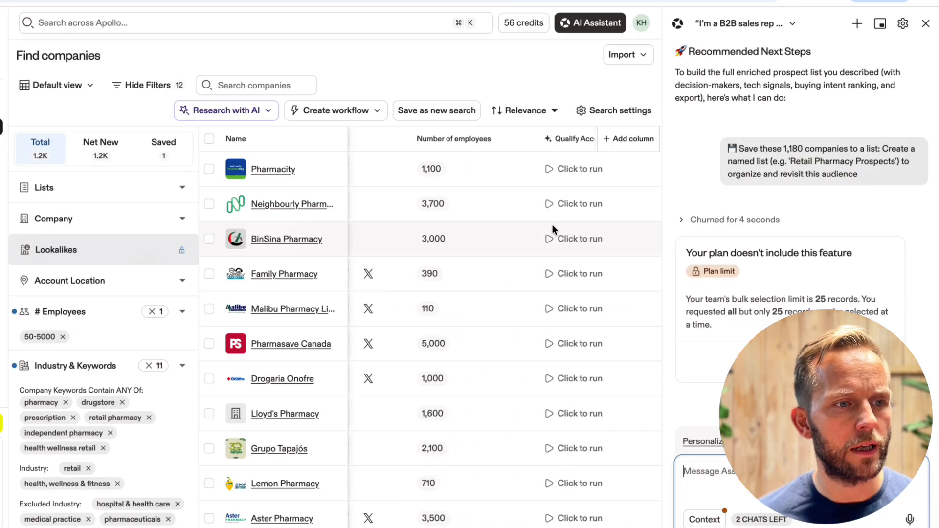
pyautogui.click(926, 23)
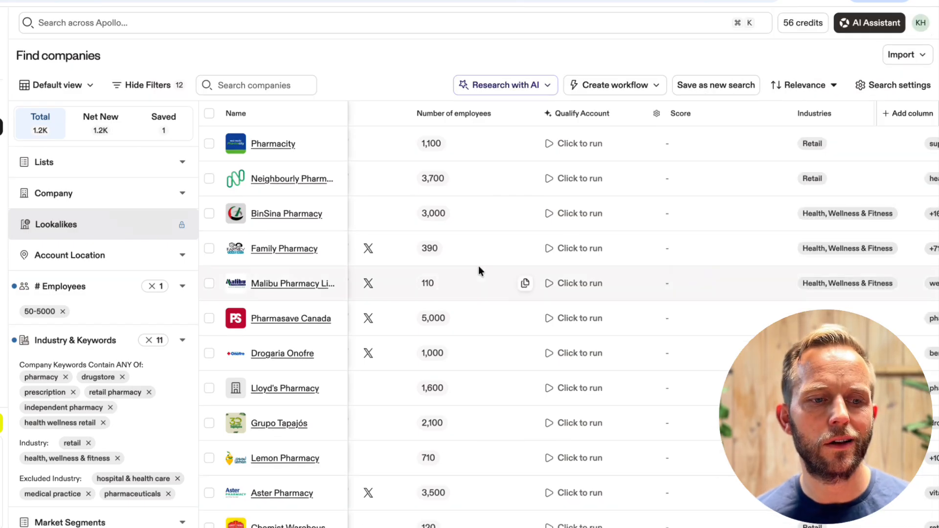
pyautogui.hscroll(4, 479, 266)
pyautogui.hscroll(6, 479, 265)
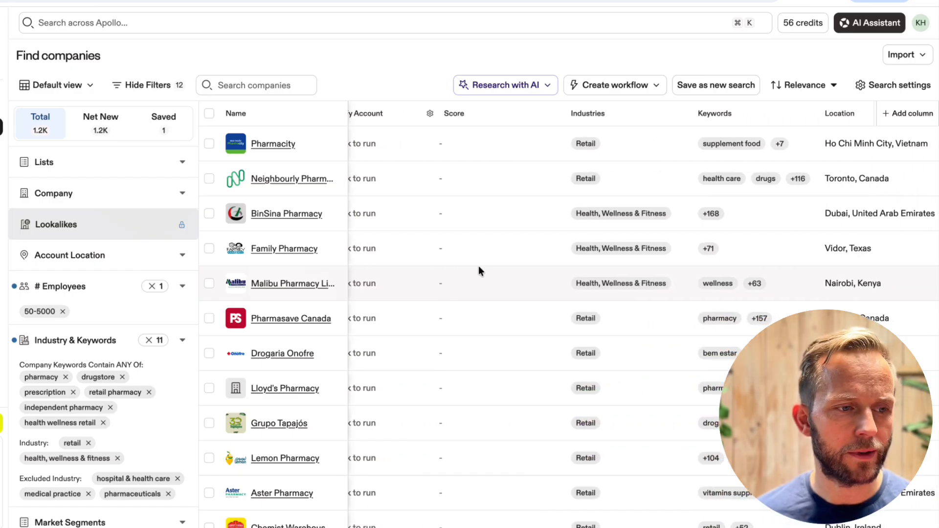
pyautogui.hscroll(4, 478, 266)
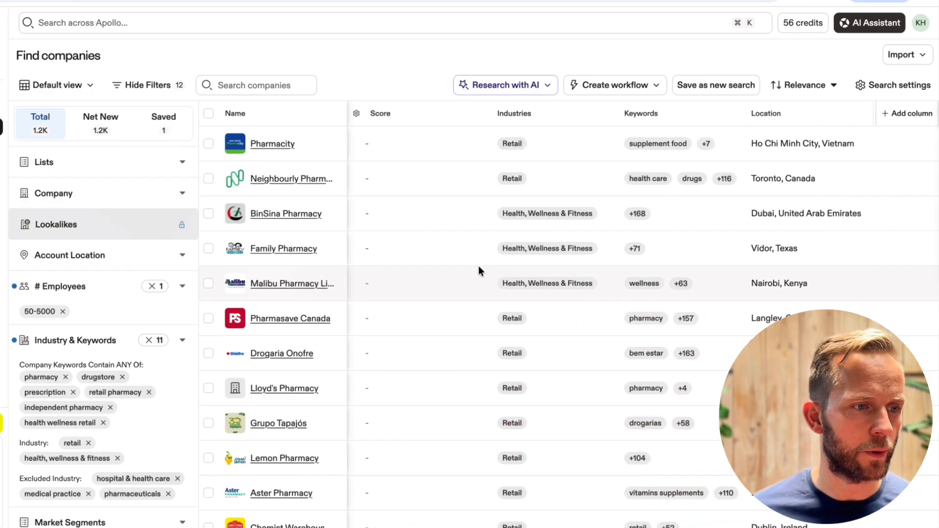
pyautogui.hscroll(-20, 328, 189)
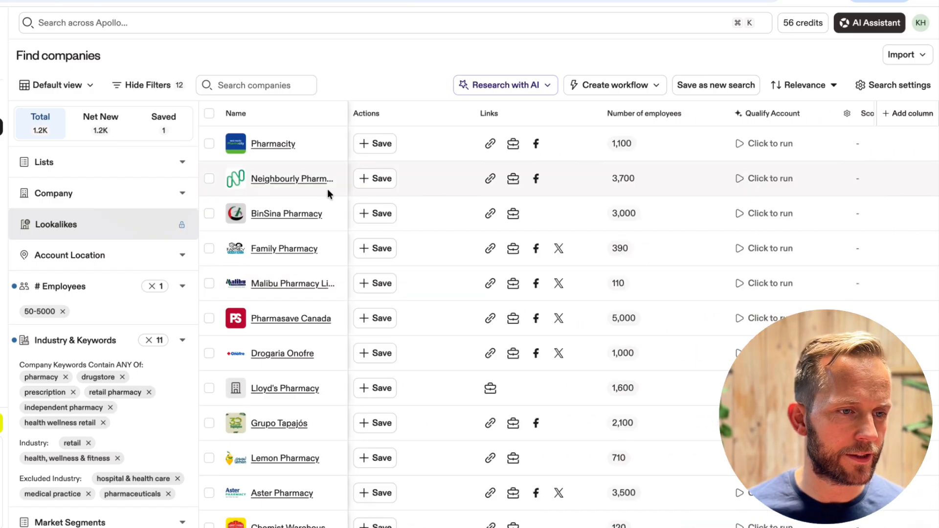
# Open the Neighbourly Pharmacy company profile and examine its company insights and suggested leads
pyautogui.click(292, 179)
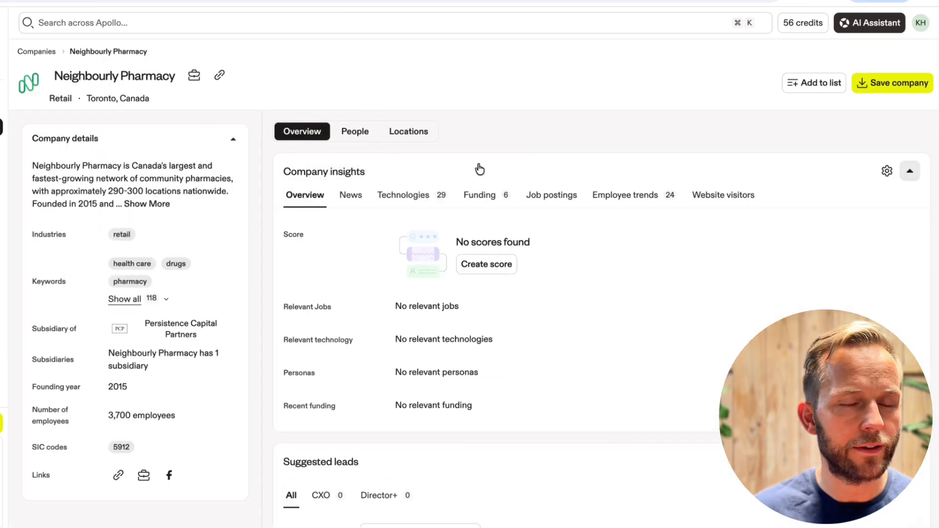
pyautogui.scroll(-1, 640, 185)
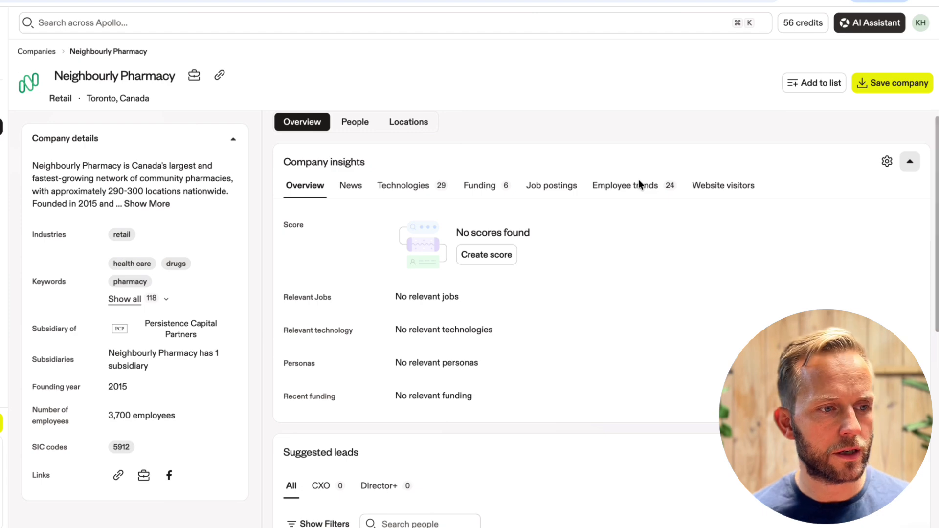
pyautogui.scroll(-4, 640, 184)
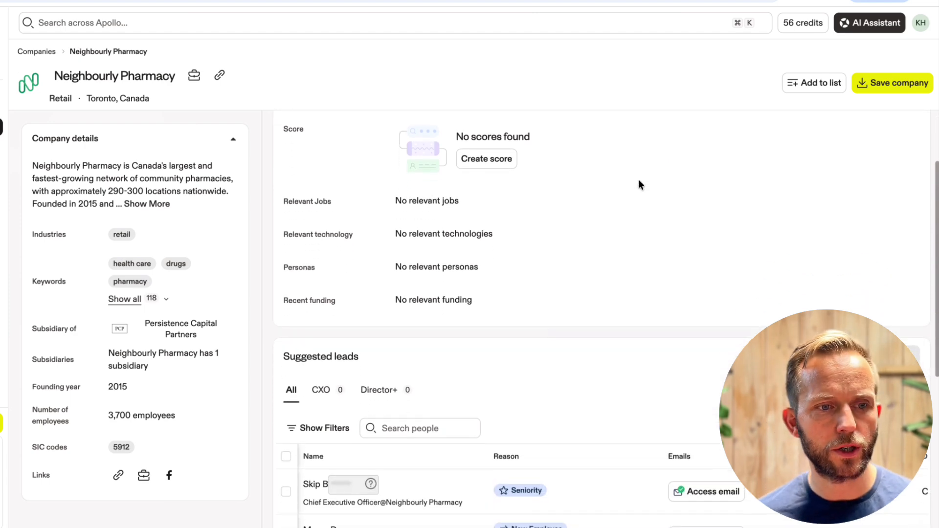
pyautogui.scroll(-4, 640, 185)
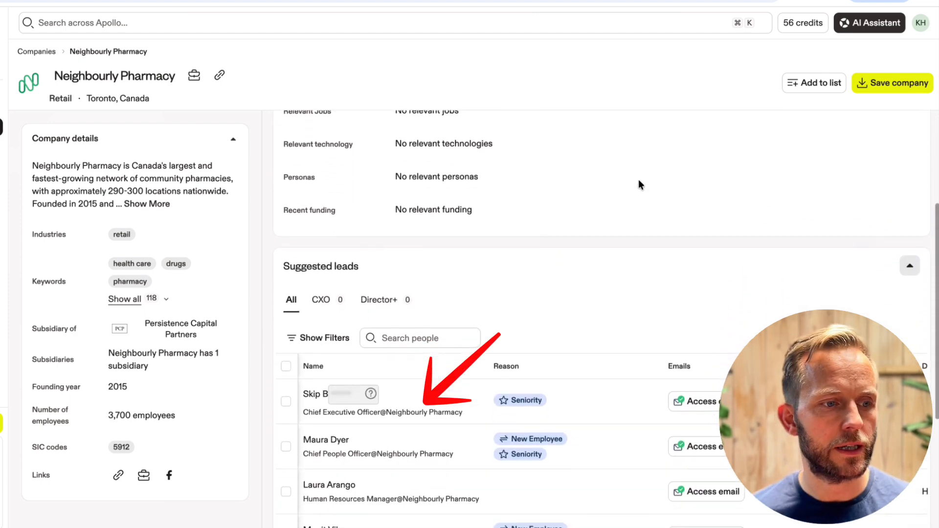
pyautogui.scroll(-1, 639, 185)
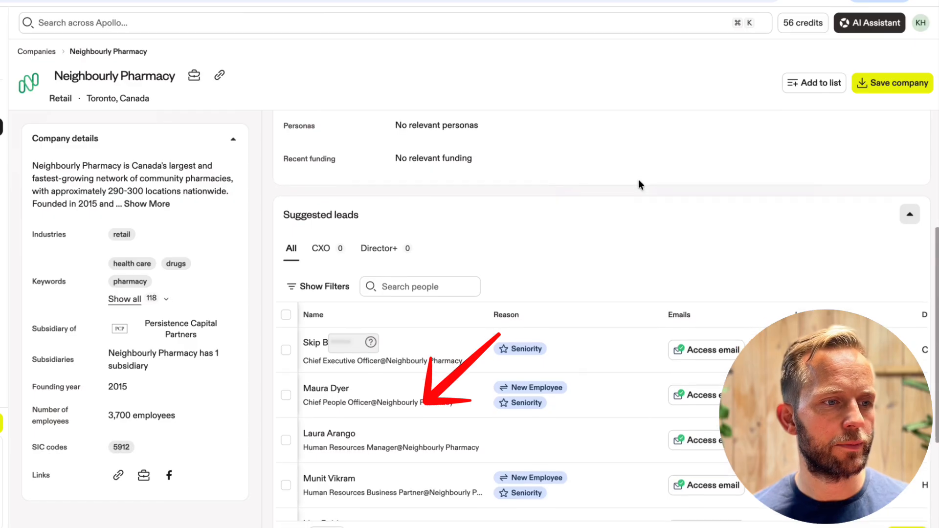
pyautogui.scroll(-1, 639, 184)
pyautogui.scroll(-1, 638, 181)
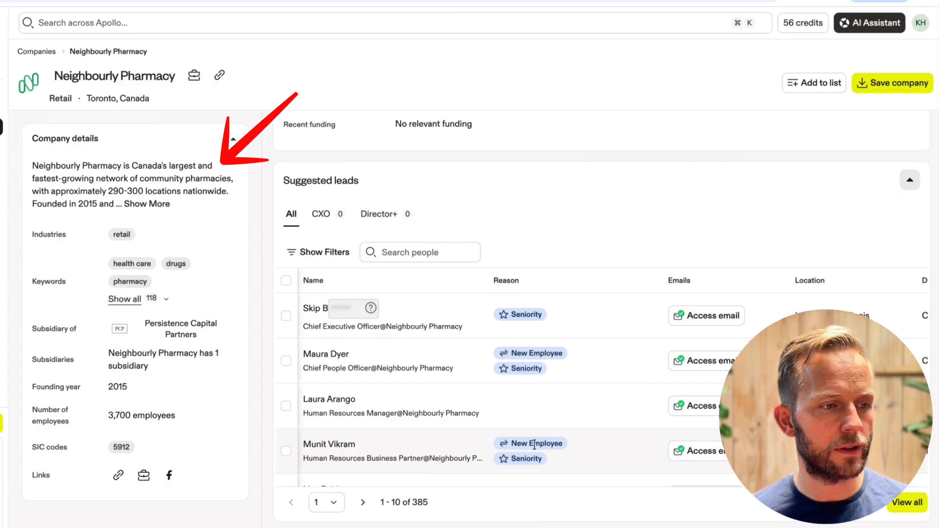
pyautogui.scroll(6, 534, 444)
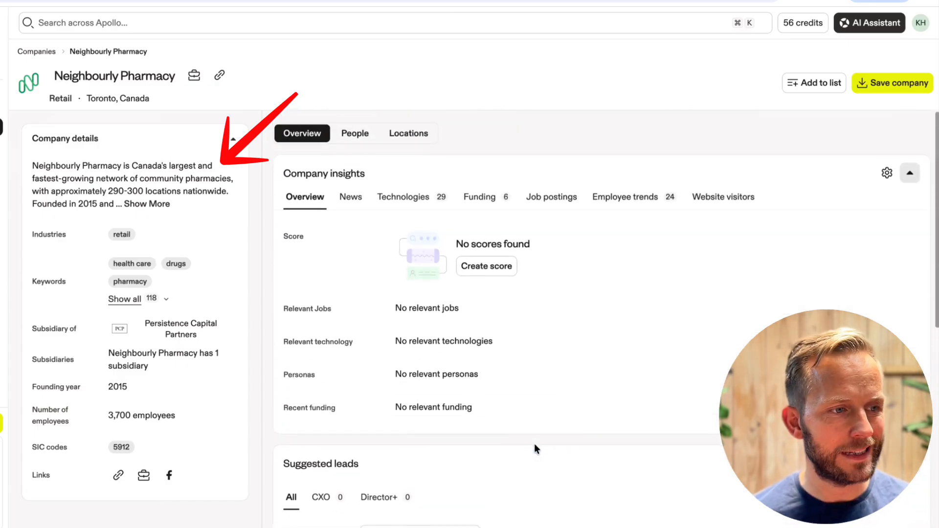
# Check Neighbourly Pharmacy's people list, expand its full company description and read through the company details
pyautogui.click(355, 132)
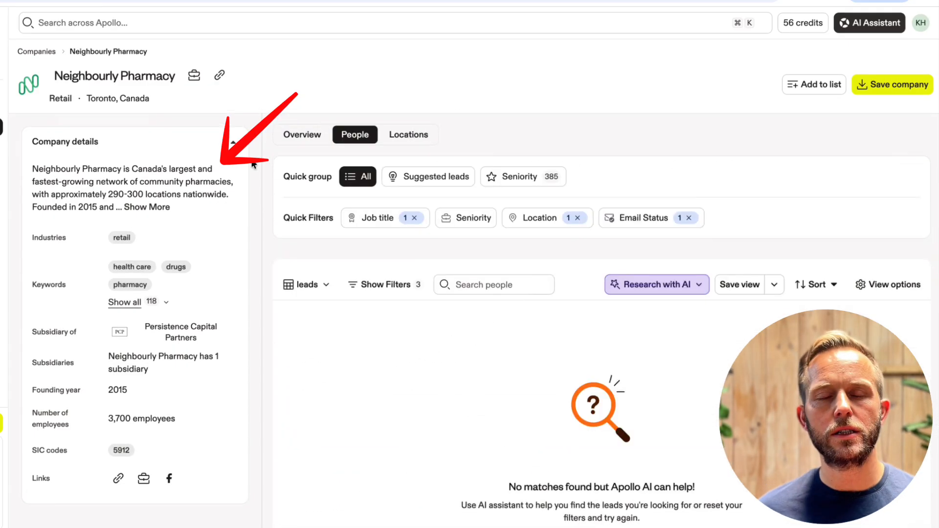
pyautogui.click(156, 207)
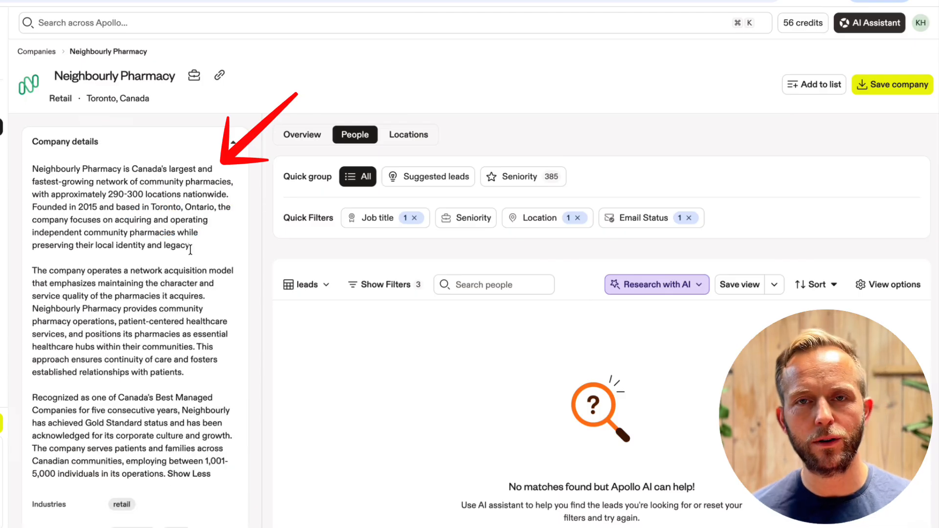
pyautogui.scroll(-3, 194, 263)
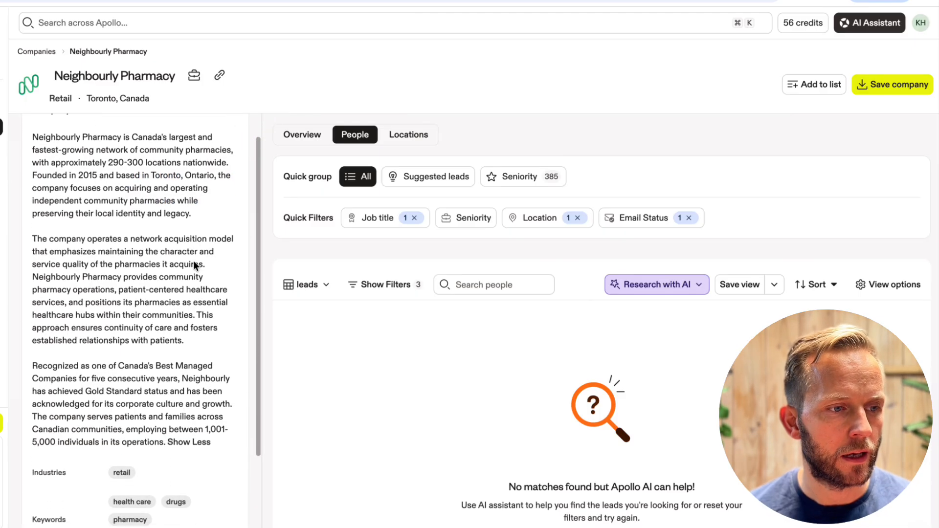
pyautogui.scroll(-3, 194, 264)
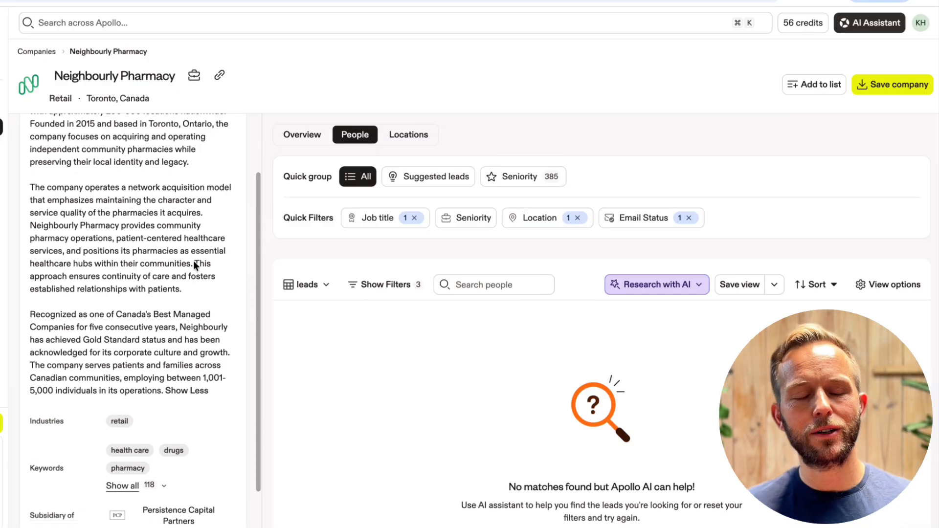
pyautogui.scroll(-5, 194, 264)
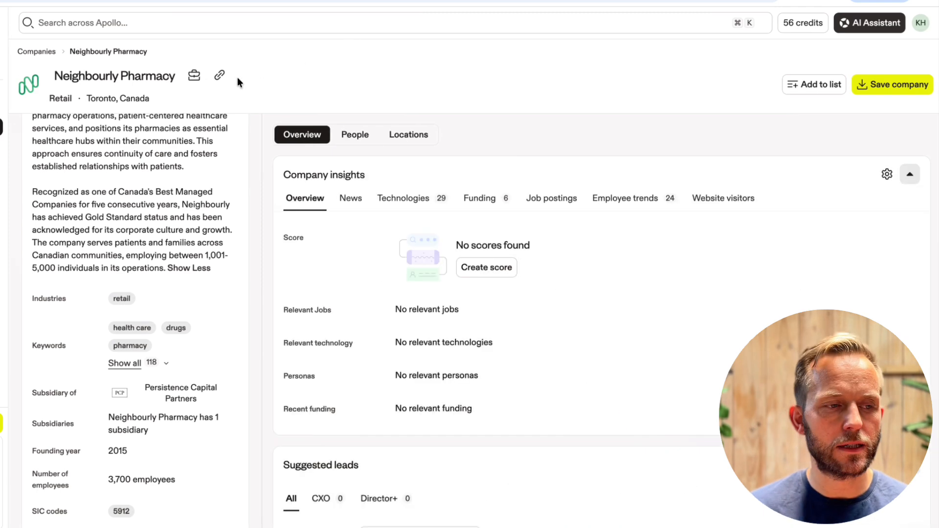
# Return to the company search results and bulk-select 25 companies to save
pyautogui.press('super+Left')
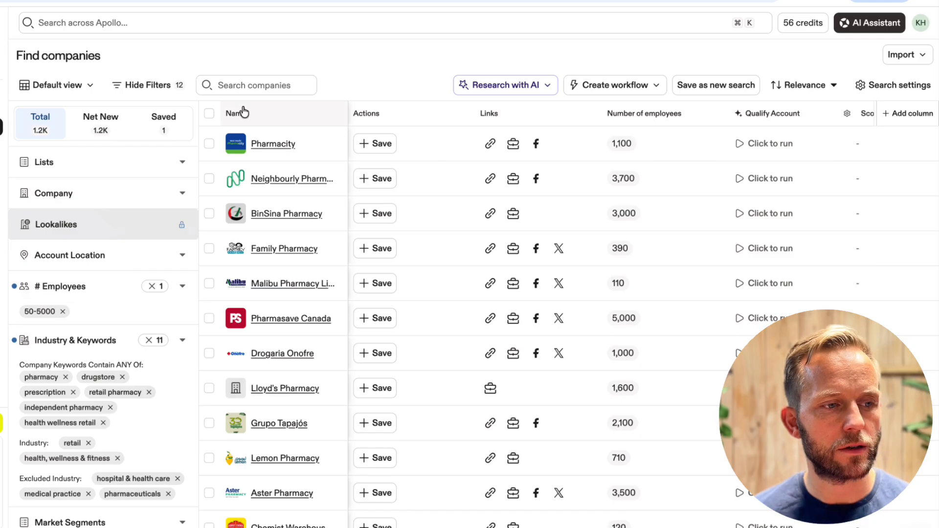
pyautogui.click(209, 116)
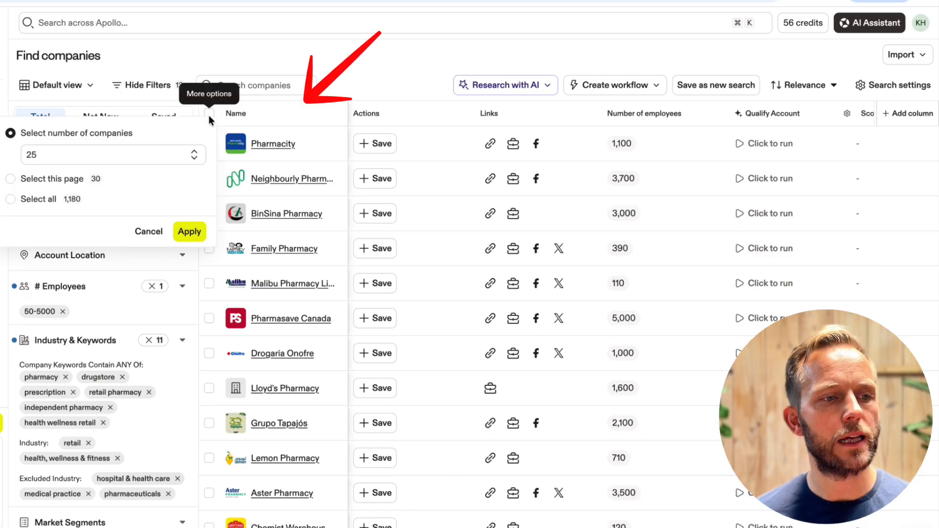
pyautogui.click(190, 232)
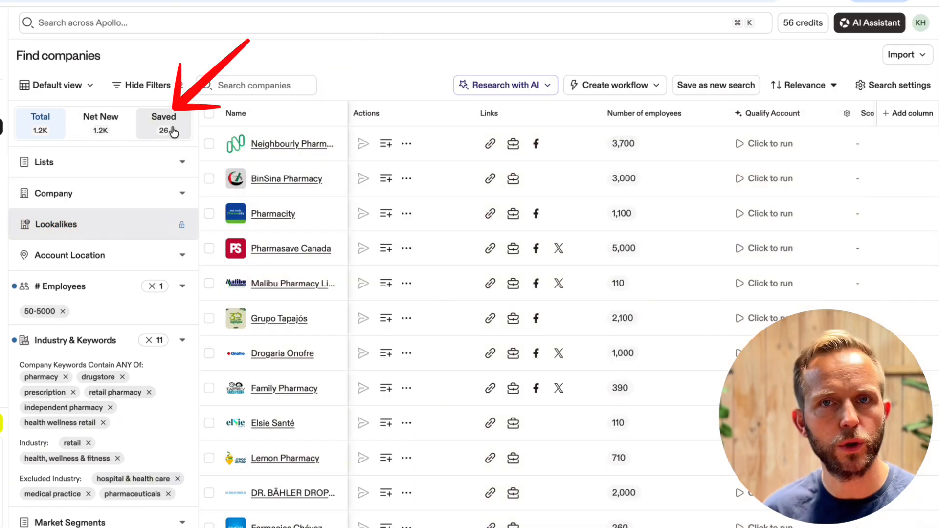
# Show only the saved companies and look through the list
pyautogui.click(172, 133)
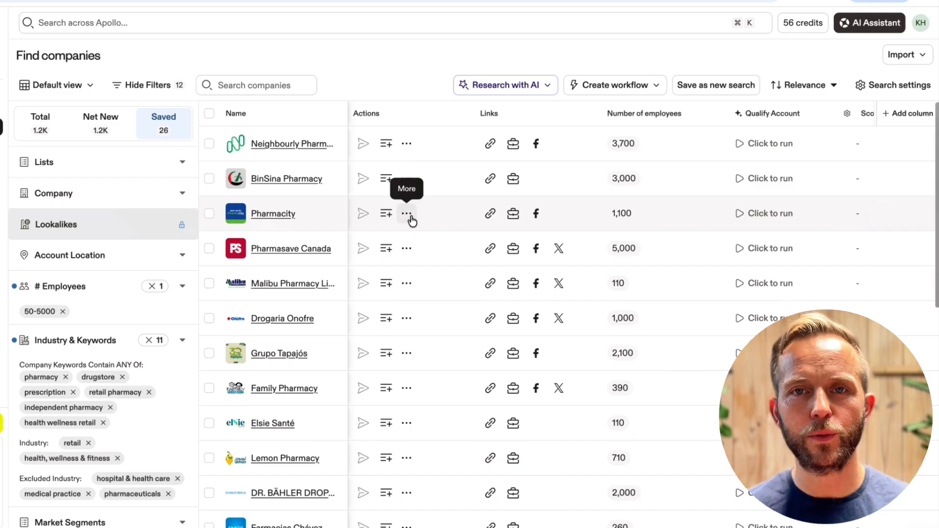
pyautogui.scroll(-2, 410, 218)
pyautogui.scroll(-3, 410, 219)
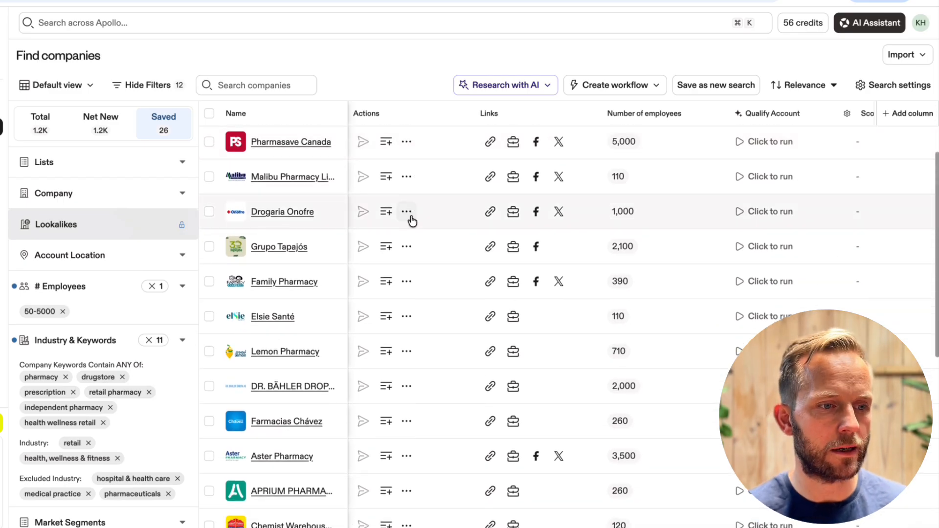
pyautogui.scroll(-3, 410, 216)
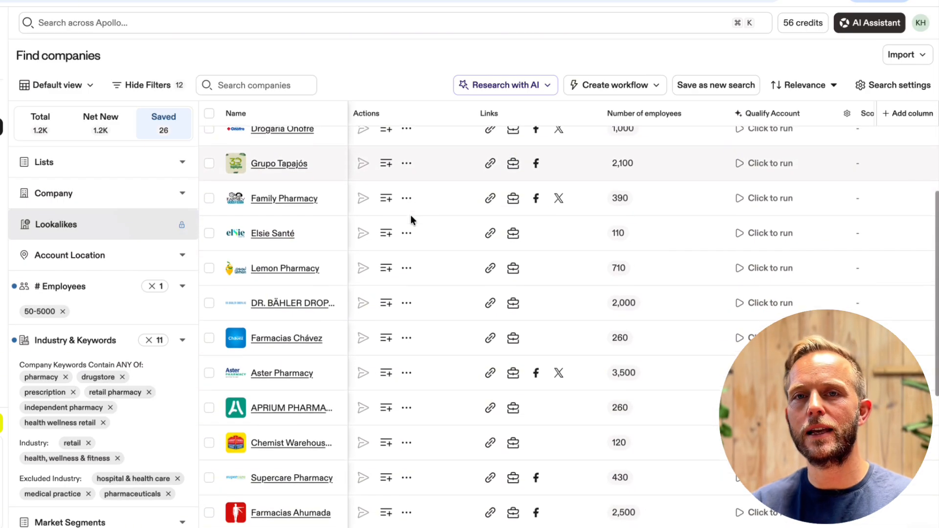
pyautogui.scroll(-1, 410, 216)
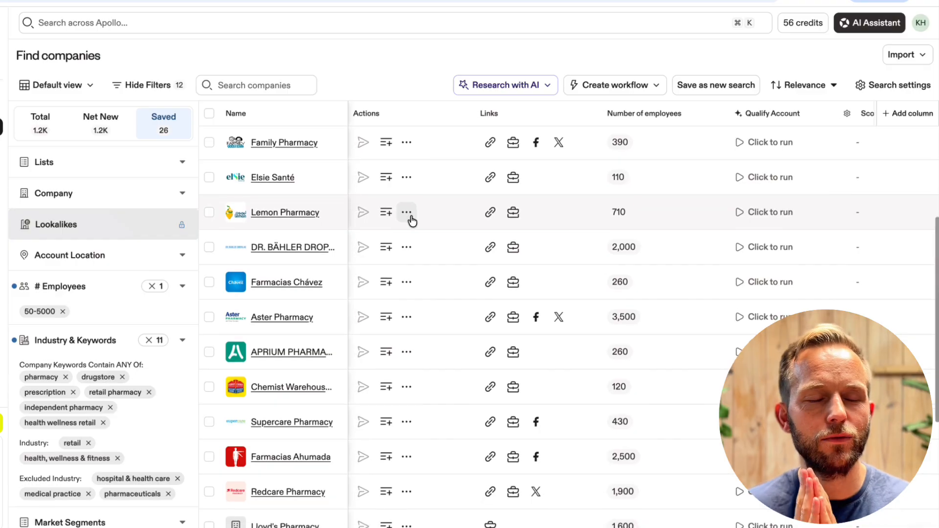
pyautogui.scroll(-3, 412, 222)
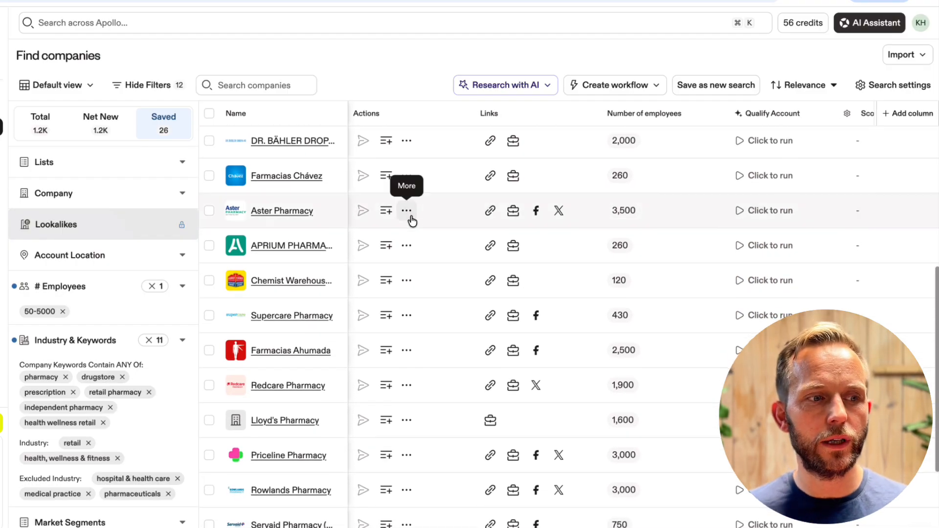
# Examine the applied employee range, company keywords, industries and excluded industries in the search filters
pyautogui.scroll(-3, 137, 277)
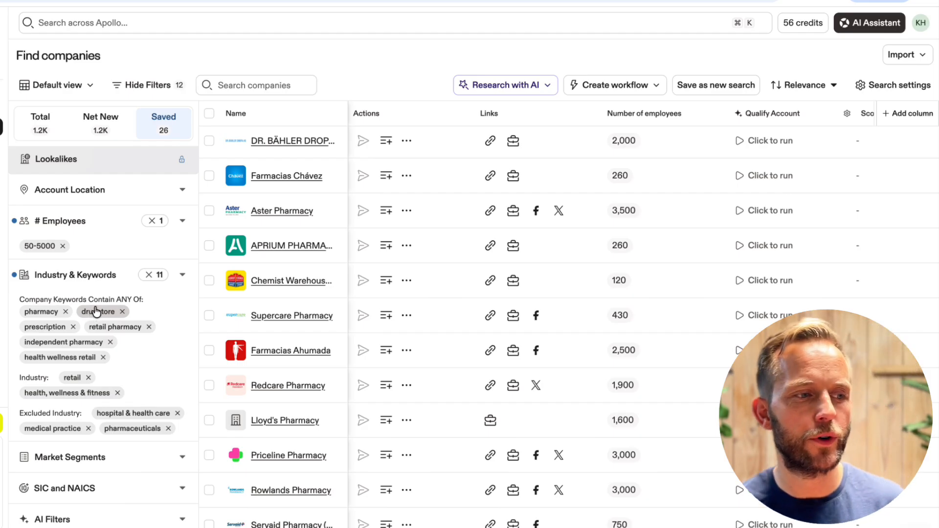
pyautogui.scroll(-2, 107, 296)
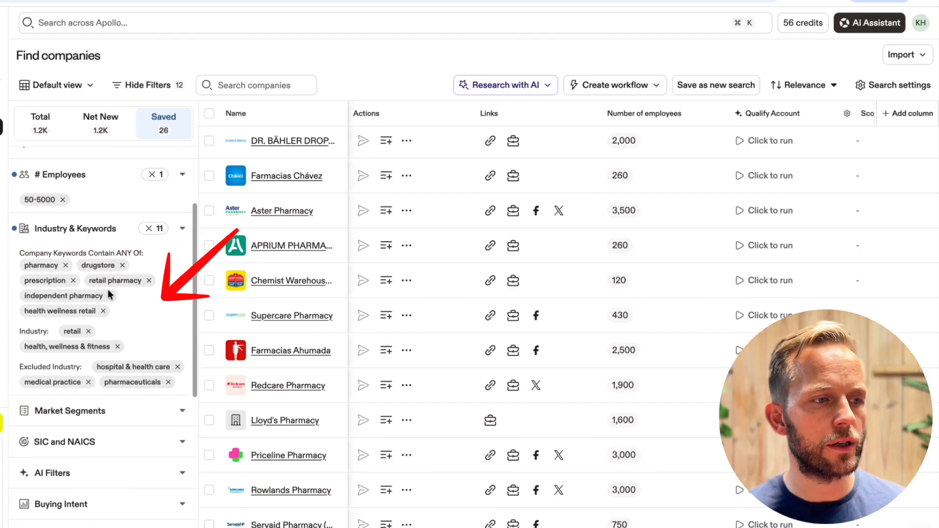
pyautogui.scroll(-2, 109, 290)
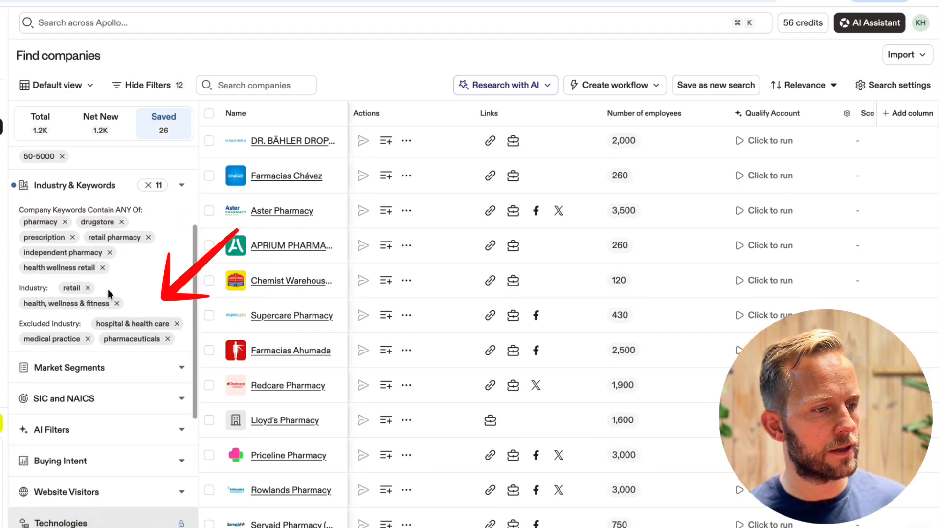
pyautogui.scroll(-1, 108, 289)
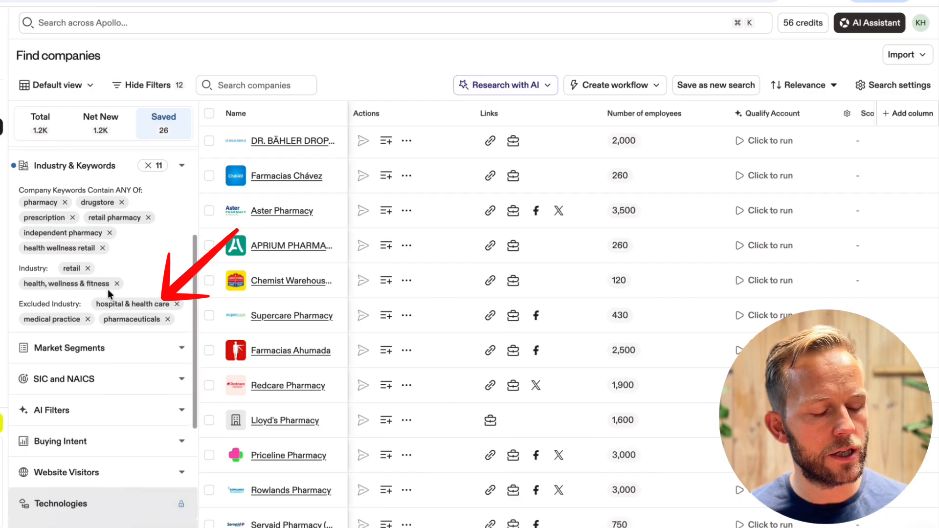
pyautogui.scroll(-1, 107, 289)
pyautogui.scroll(2, 108, 294)
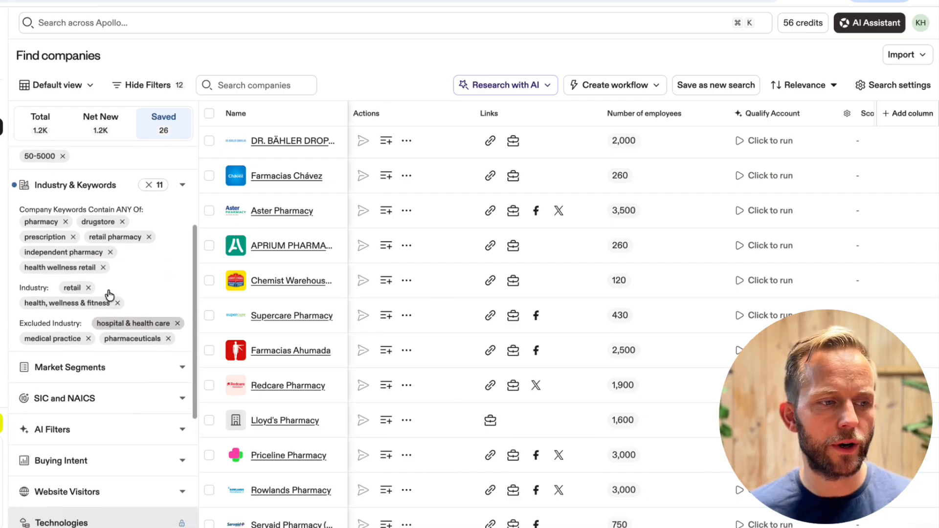
pyautogui.scroll(7, 109, 293)
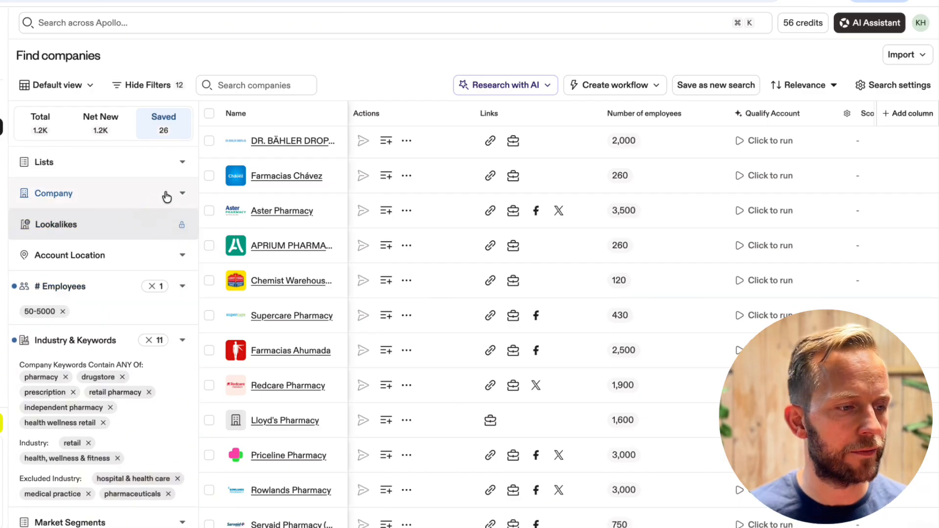
# Examine the Company filter's options and its suggested companies, then collapse the filter
pyautogui.click(182, 195)
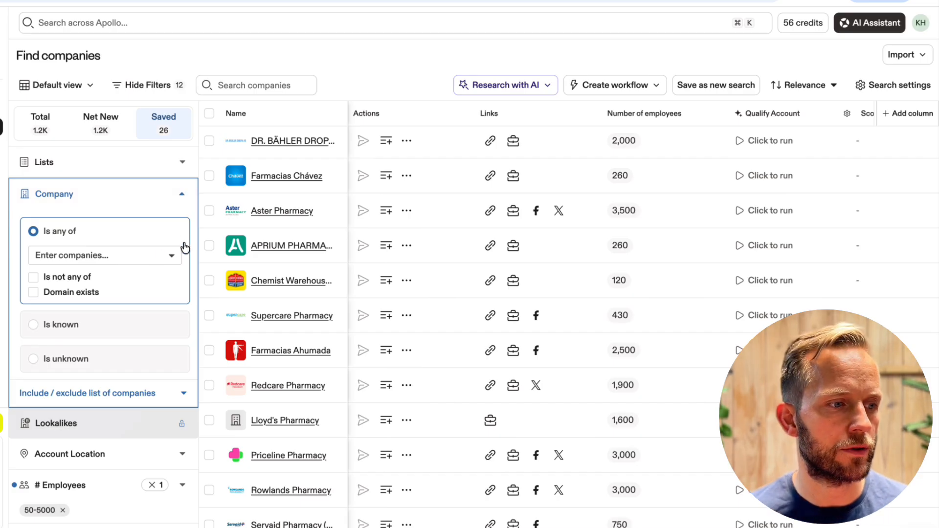
pyautogui.click(172, 258)
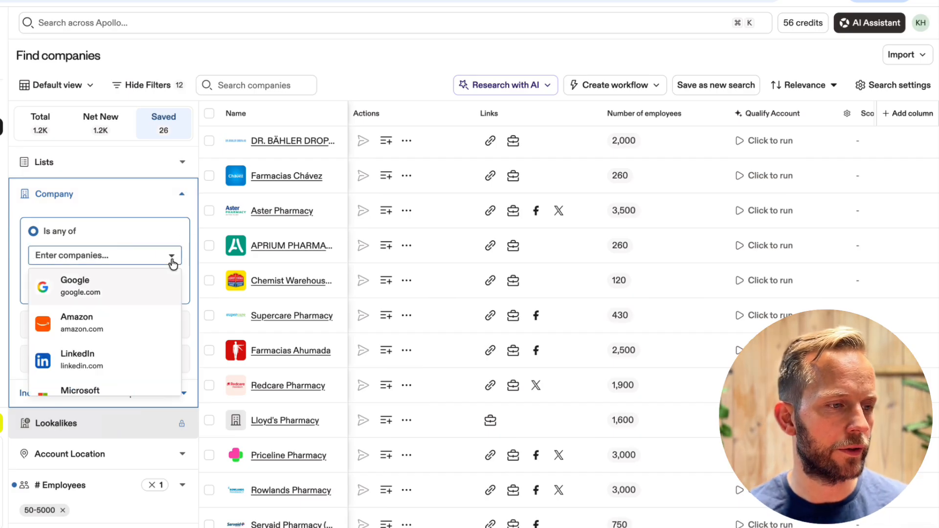
pyautogui.click(172, 260)
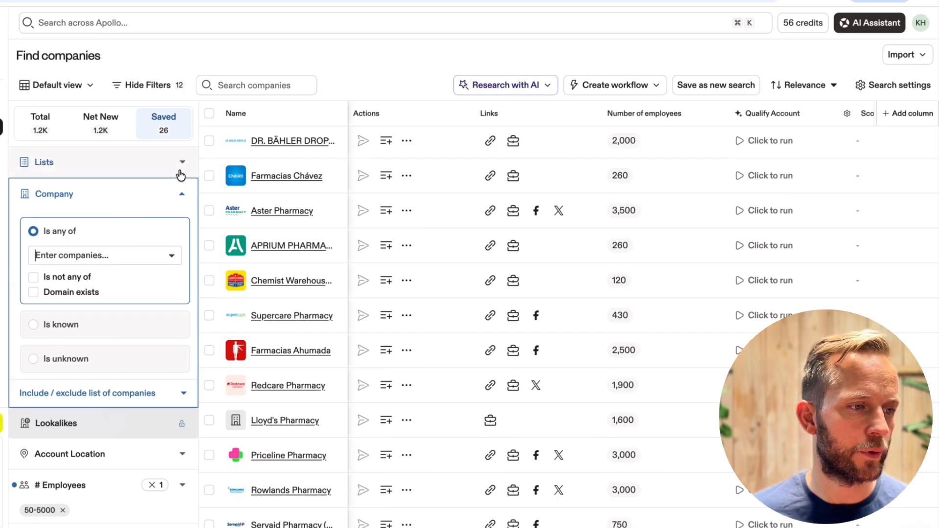
pyautogui.click(183, 194)
# Limit the account location to United States and show the total matches, looking over the remaining filters down to Market Segments
pyautogui.scroll(-2, 185, 195)
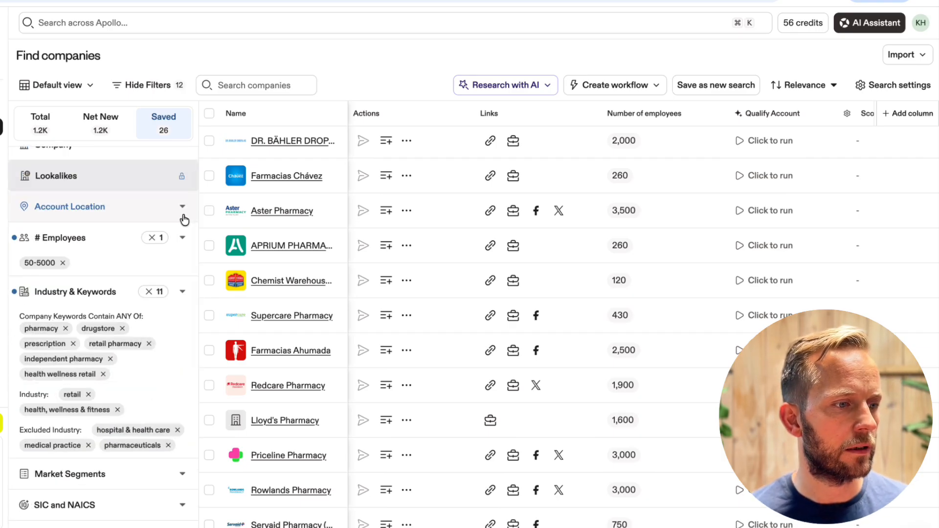
pyautogui.click(182, 215)
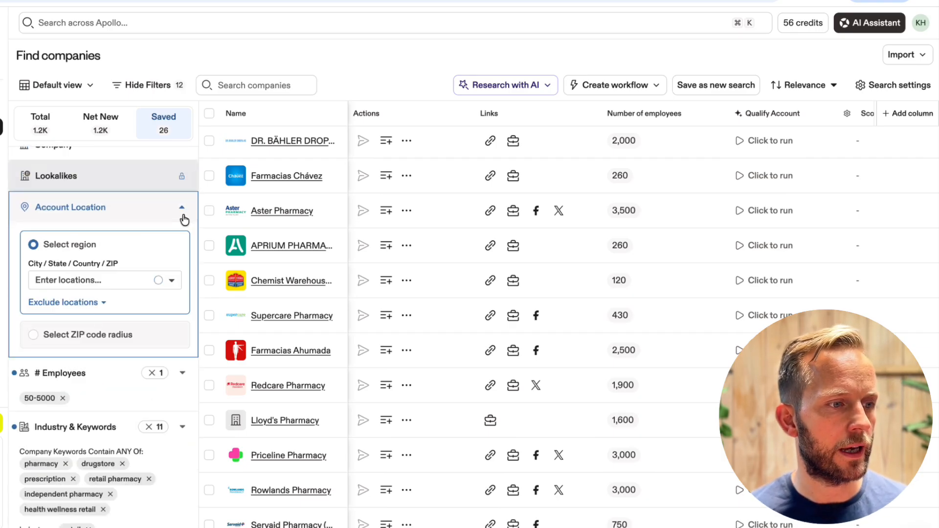
pyautogui.click(174, 283)
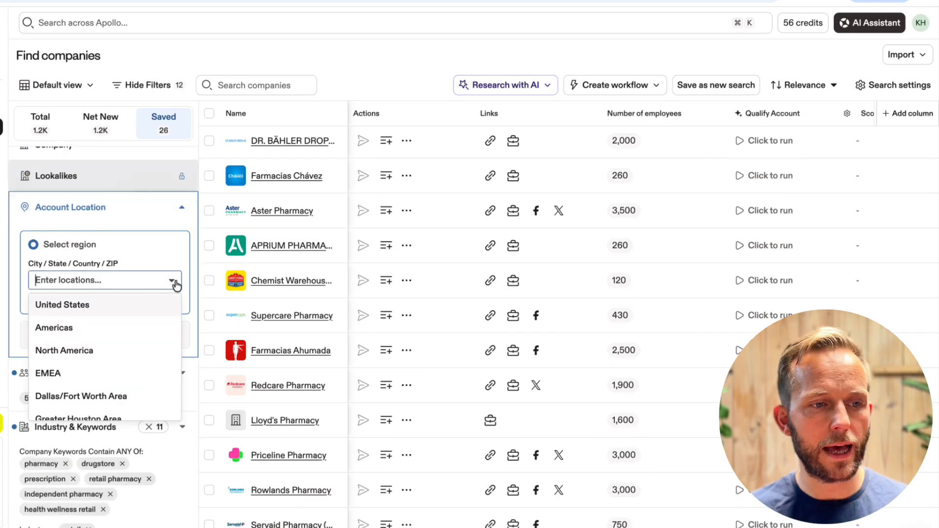
pyautogui.click(144, 312)
pyautogui.click(48, 129)
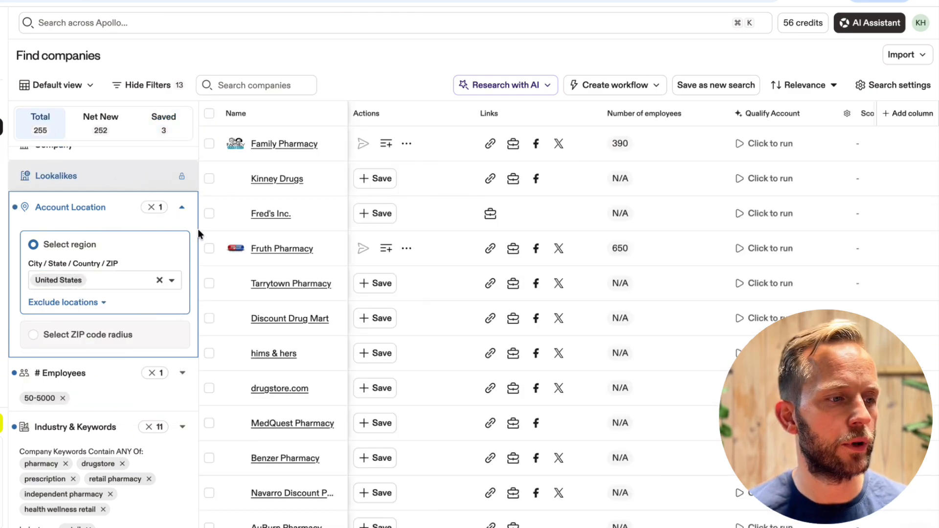
pyautogui.scroll(-5, 193, 254)
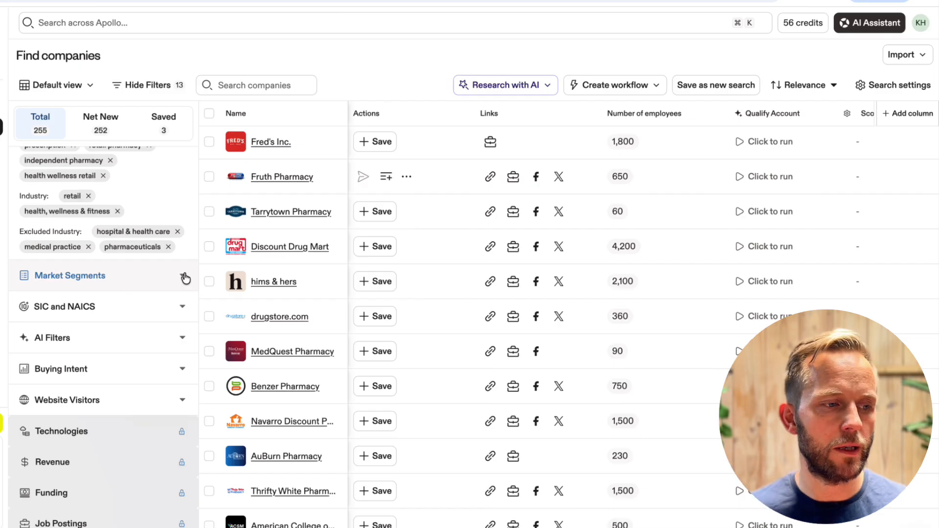
pyautogui.click(184, 278)
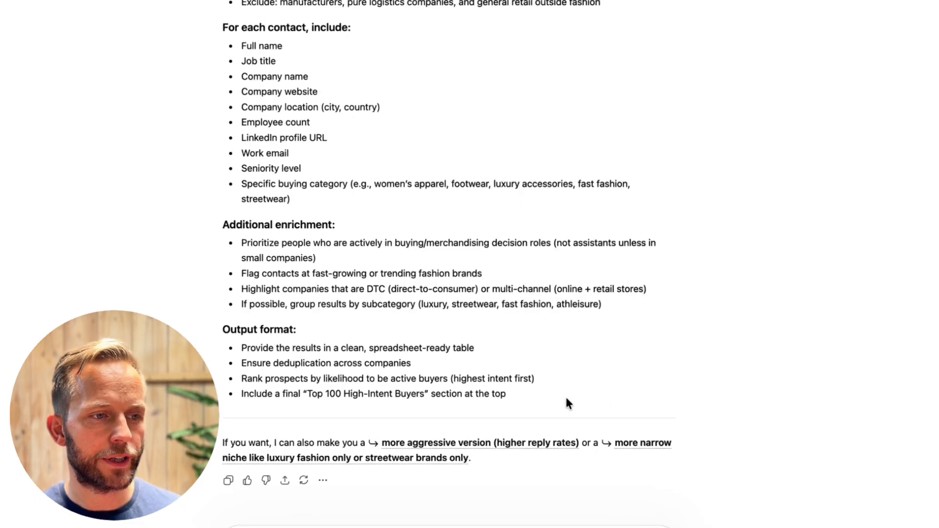
# Copy the fashion industry buyers prompt from ChatGPT into a new Apollo AI Assistant chat and submit it
pyautogui.moveTo(609, 396); pyautogui.dragTo(208, 77)
pyautogui.scroll(6, 274, 151)
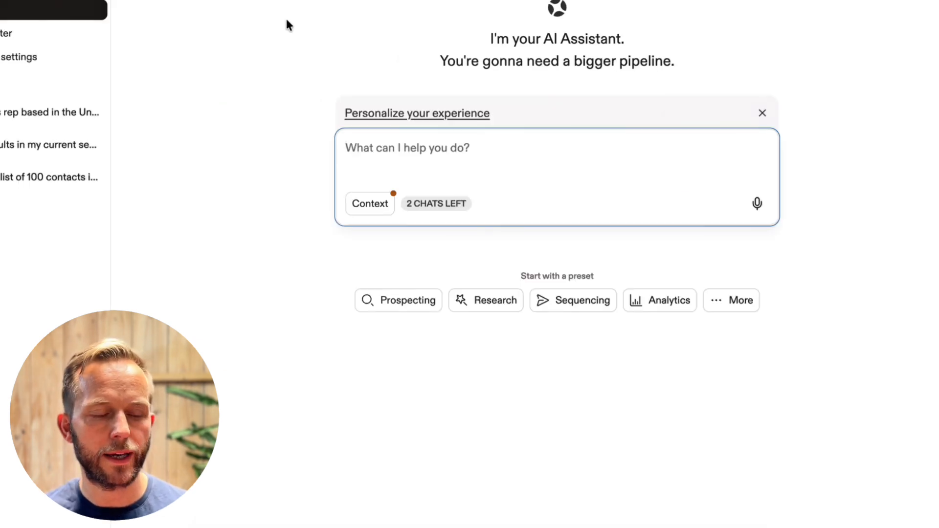
pyautogui.click(391, 155)
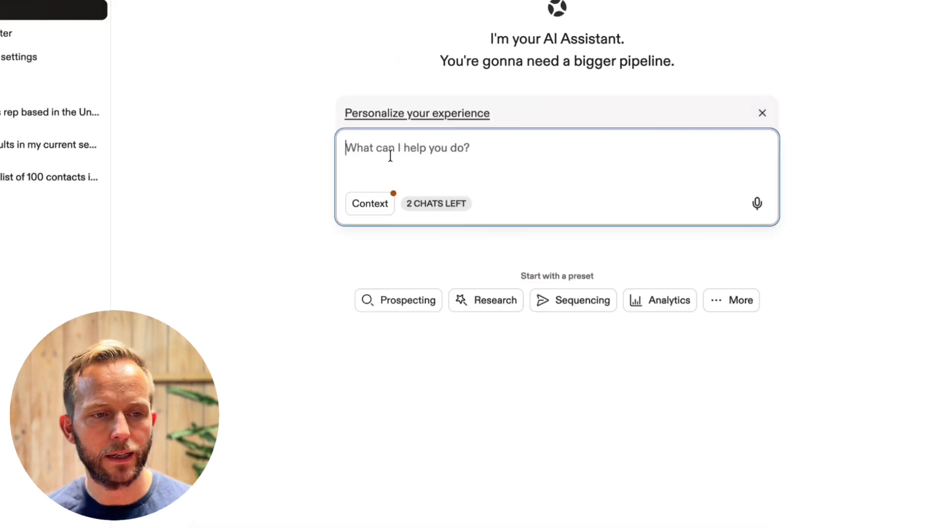
pyautogui.hotkey('ctrl', 'v')
pyautogui.click(757, 236)
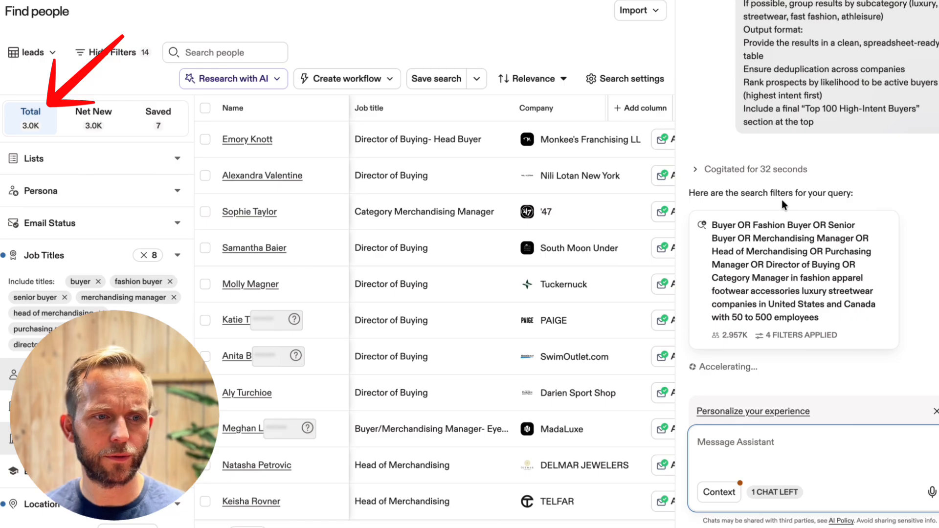
# Examine the assistant's reasoning, applied search filters and fashion buyer list summary, then close the chat
pyautogui.click(692, 171)
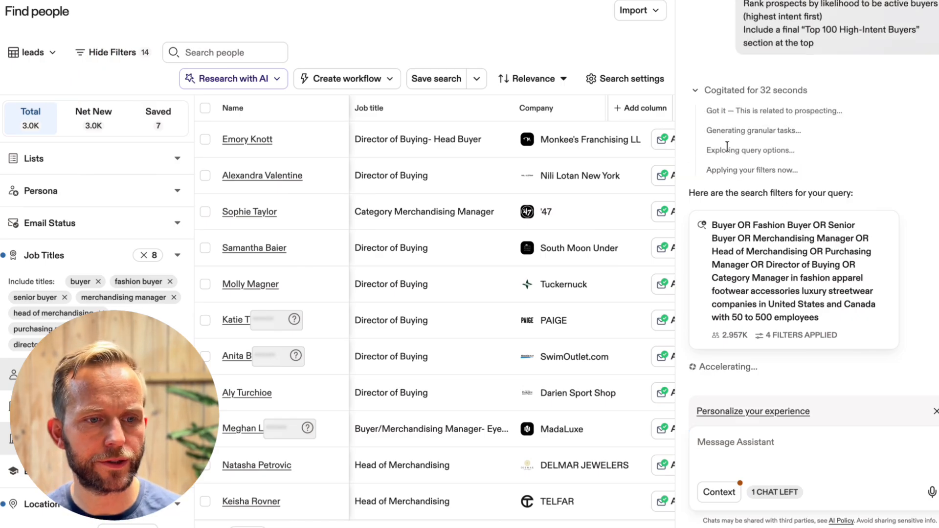
pyautogui.moveTo(774, 249)
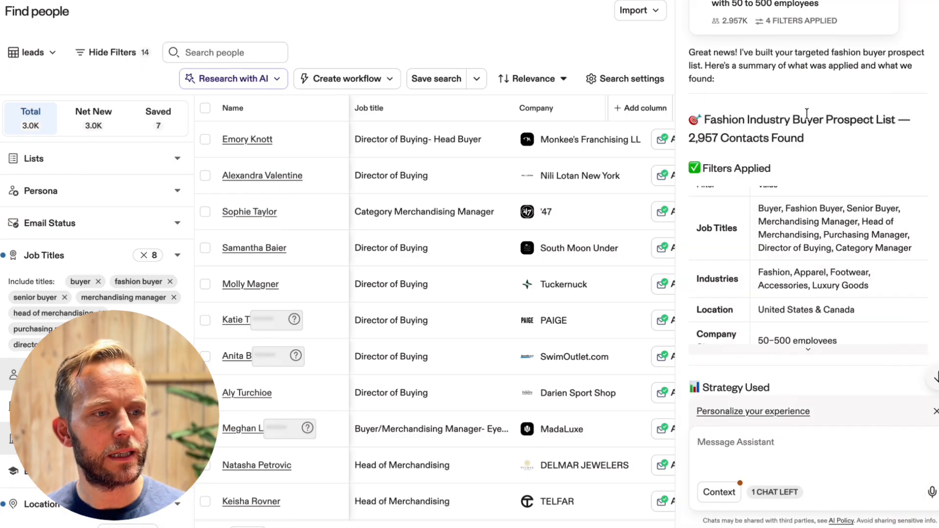
pyautogui.scroll(-1, 921, 119)
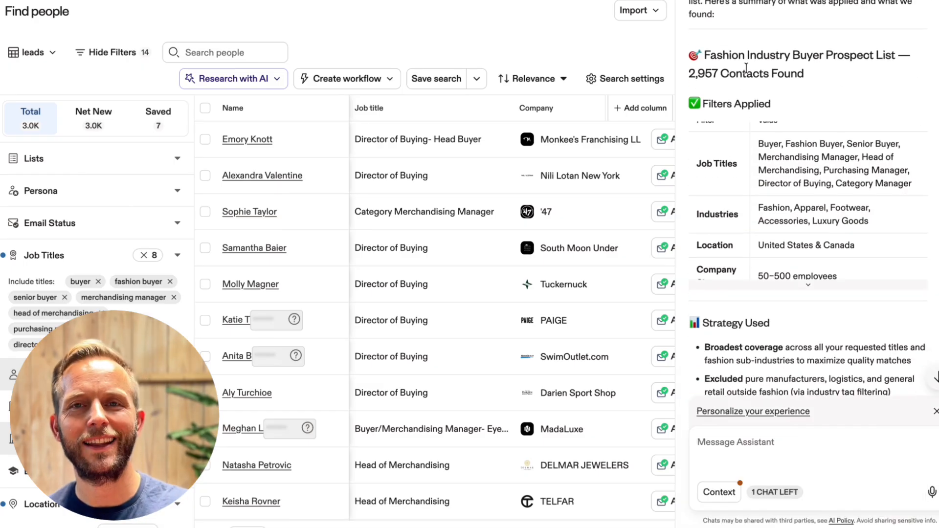
pyautogui.scroll(-5, 787, 155)
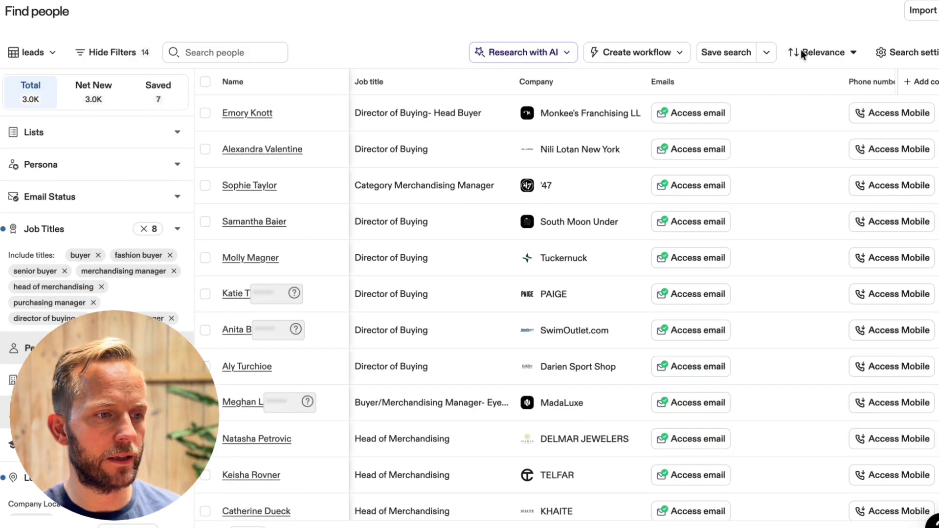
# Look over the fashion buyer results, including their job titles, locations, company industries and company keywords
pyautogui.scroll(-1, 467, 138)
pyautogui.scroll(1, 466, 133)
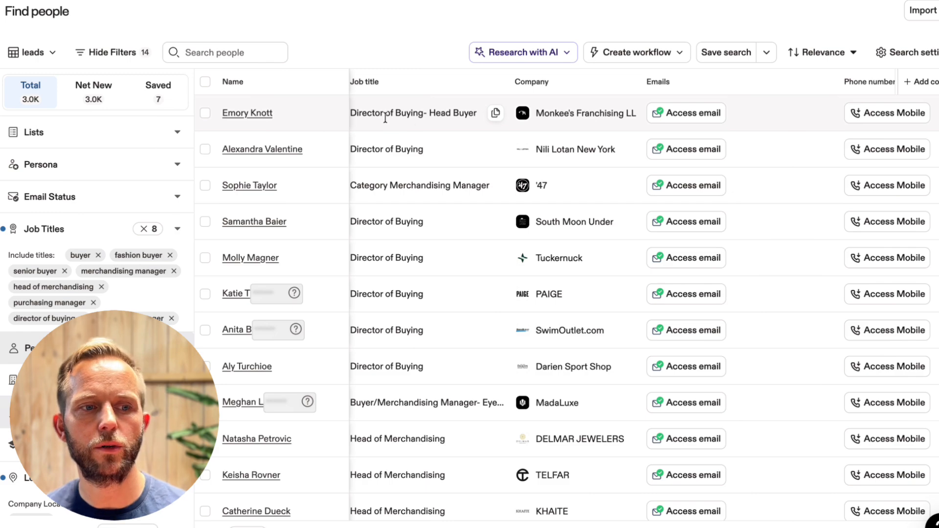
pyautogui.hscroll(10, 386, 118)
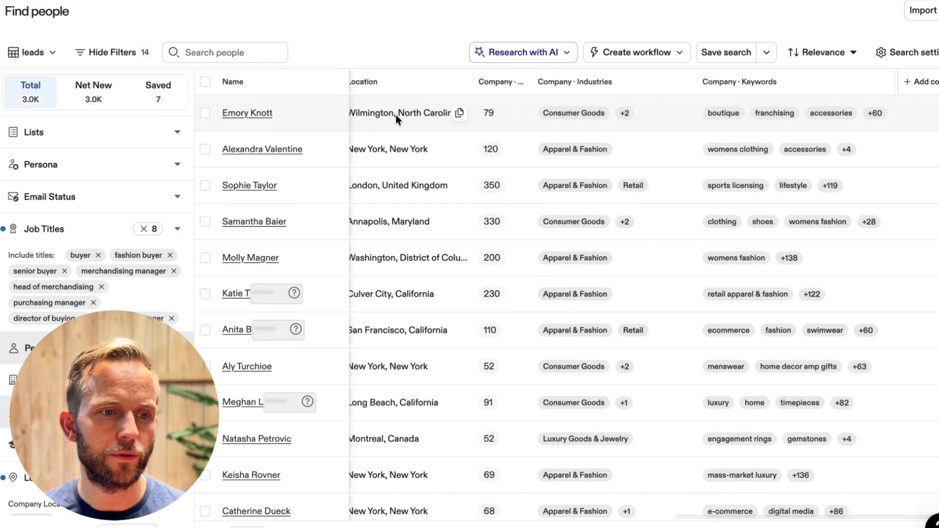
pyautogui.hscroll(10, 389, 113)
pyautogui.hscroll(-20, 389, 113)
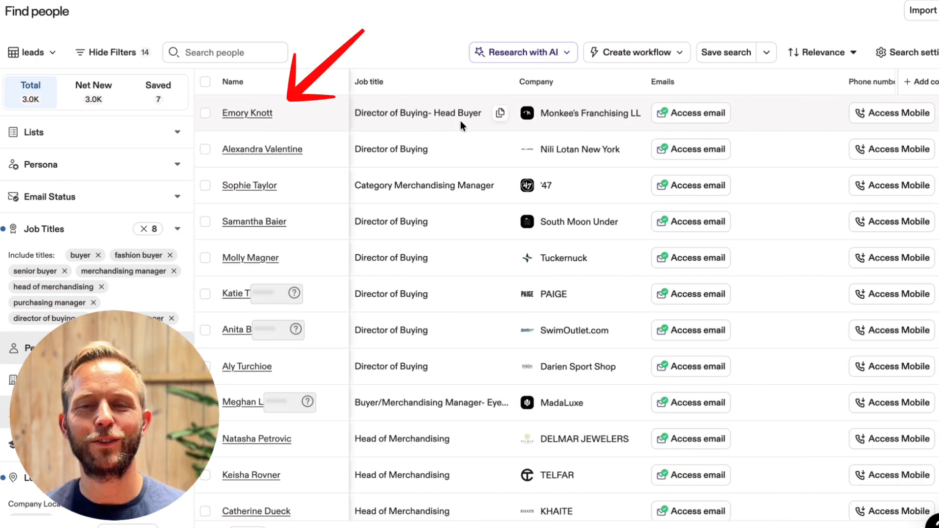
# Open the profile of the head buyer at Monkee's Franchising LLC and examine the contact information, company insights and company description
pyautogui.click(240, 117)
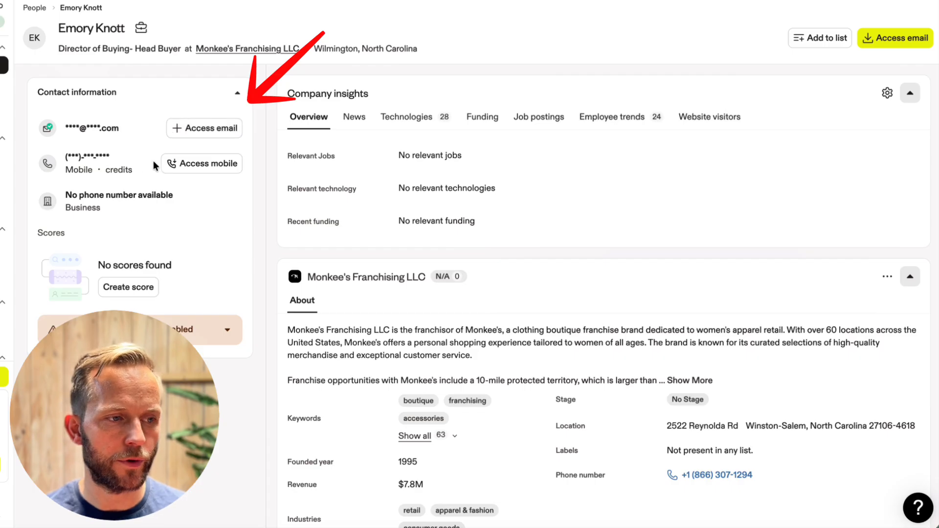
pyautogui.scroll(-1, 360, 219)
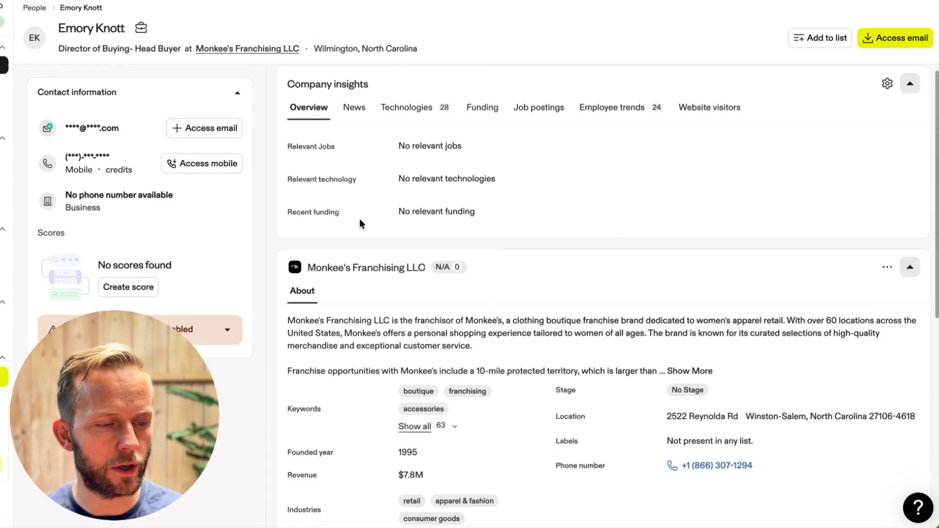
pyautogui.scroll(-3, 278, 185)
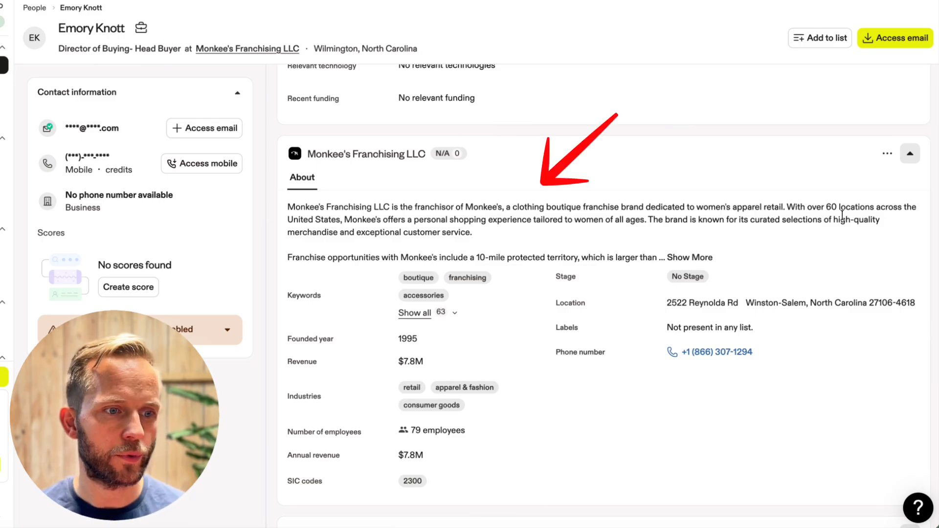
pyautogui.moveTo(827, 206); pyautogui.dragTo(874, 204)
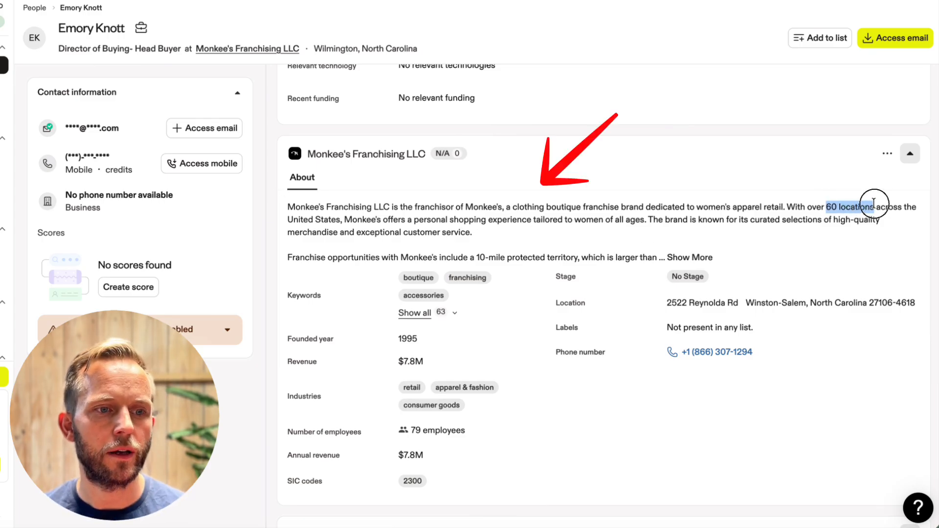
pyautogui.click(668, 212)
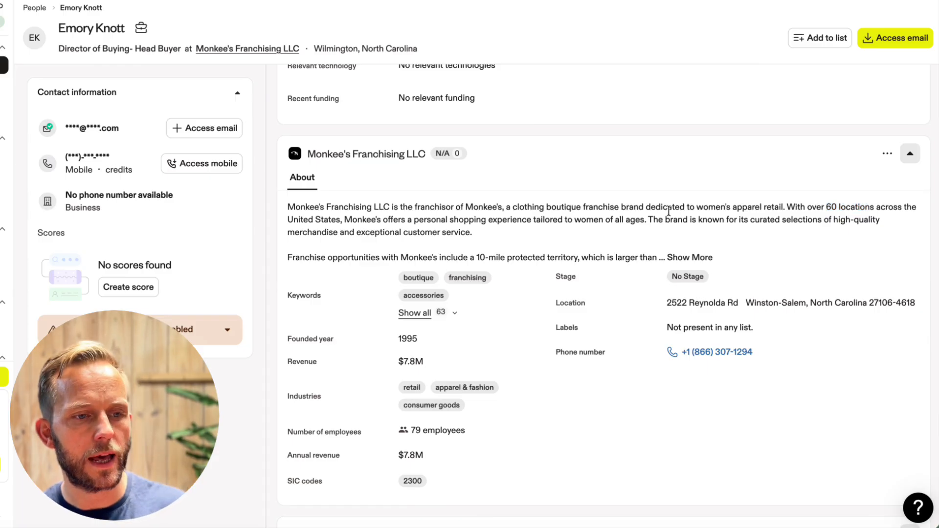
# Examine the company's industries, employee number and revenue, and the similar people suggested on the buyer's profile
pyautogui.scroll(-1, 669, 211)
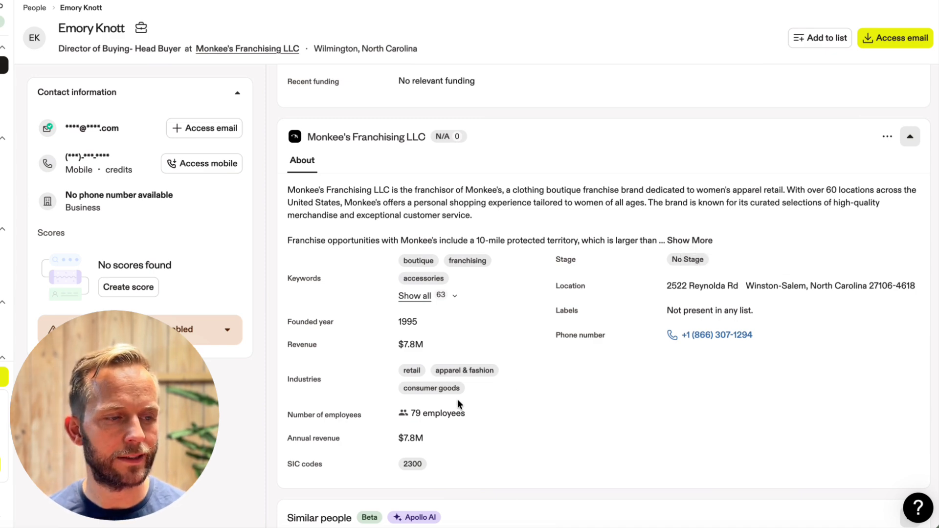
pyautogui.scroll(-4, 515, 411)
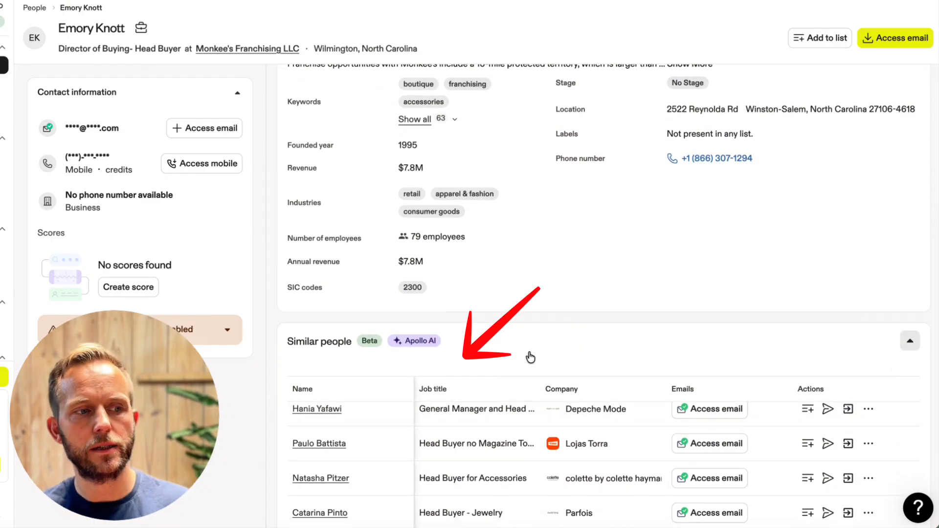
pyautogui.scroll(-1, 284, 408)
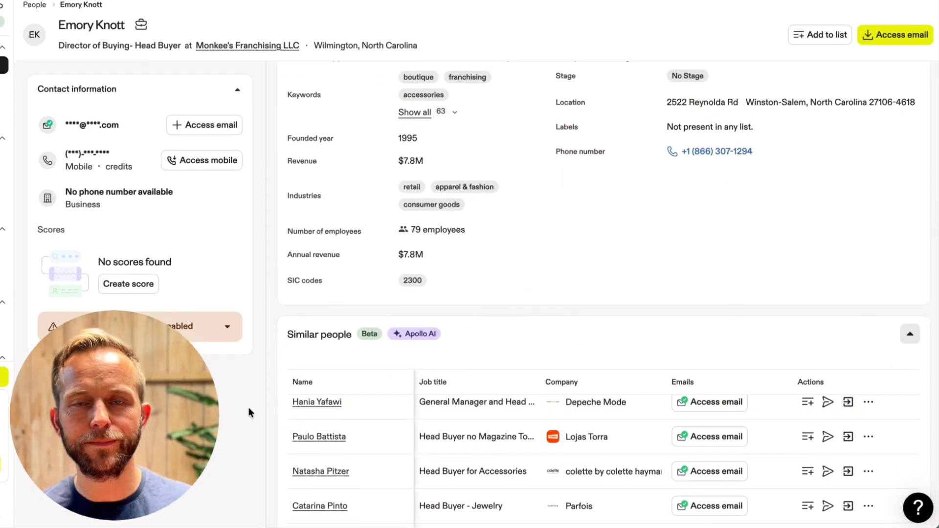
pyautogui.scroll(-2, 322, 409)
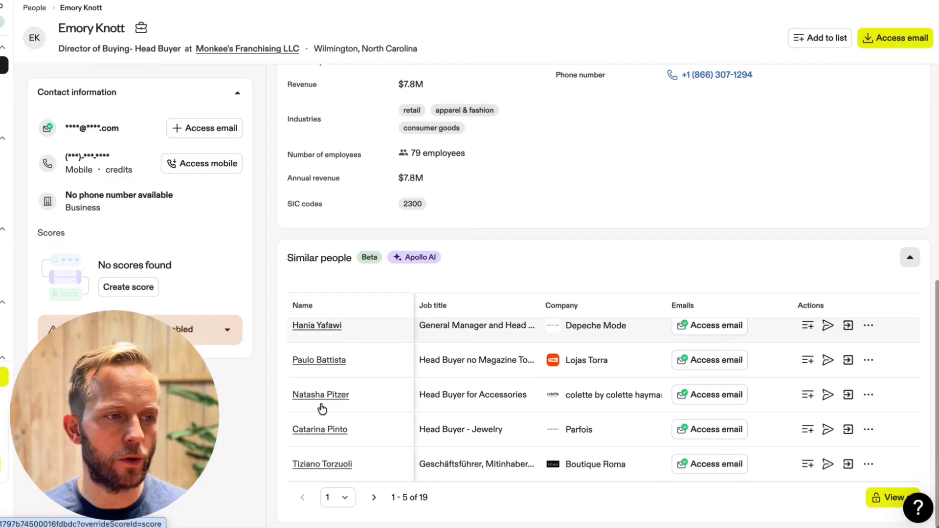
pyautogui.scroll(7, 321, 408)
pyautogui.scroll(2, 322, 409)
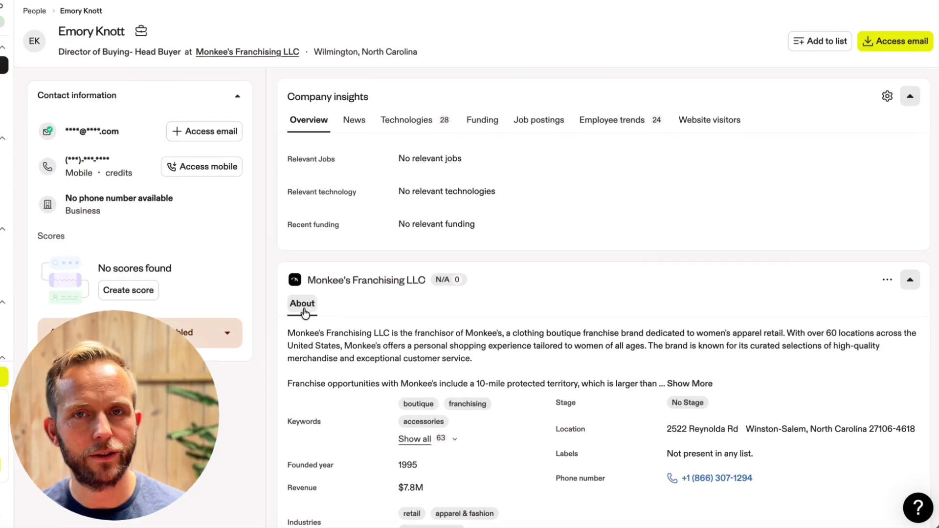
# Return to the people search results and look through the listed buyers and heads of merchandising
pyautogui.click(34, 7)
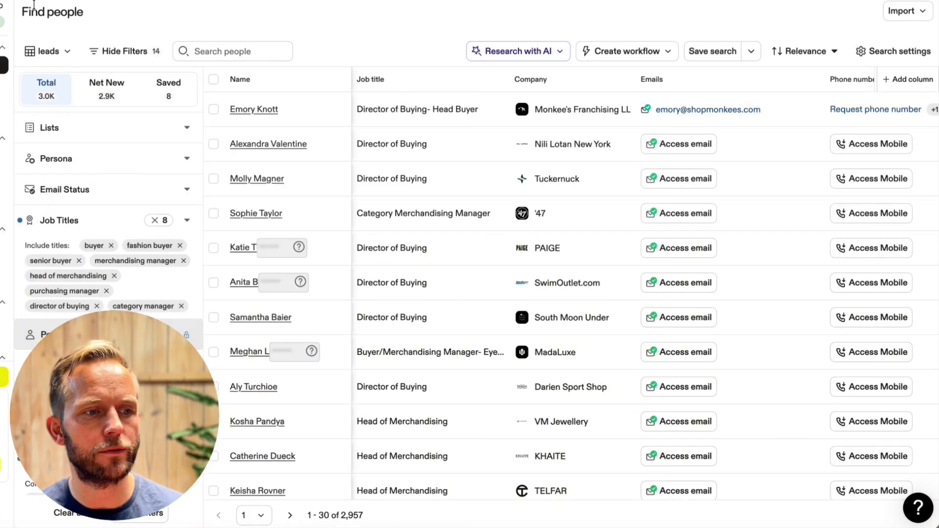
pyautogui.scroll(-3, 509, 191)
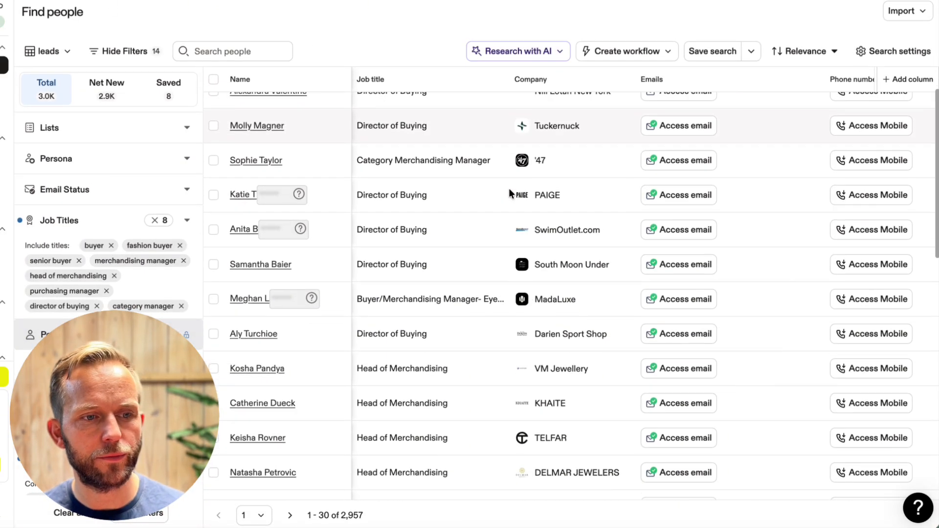
pyautogui.scroll(-5, 509, 189)
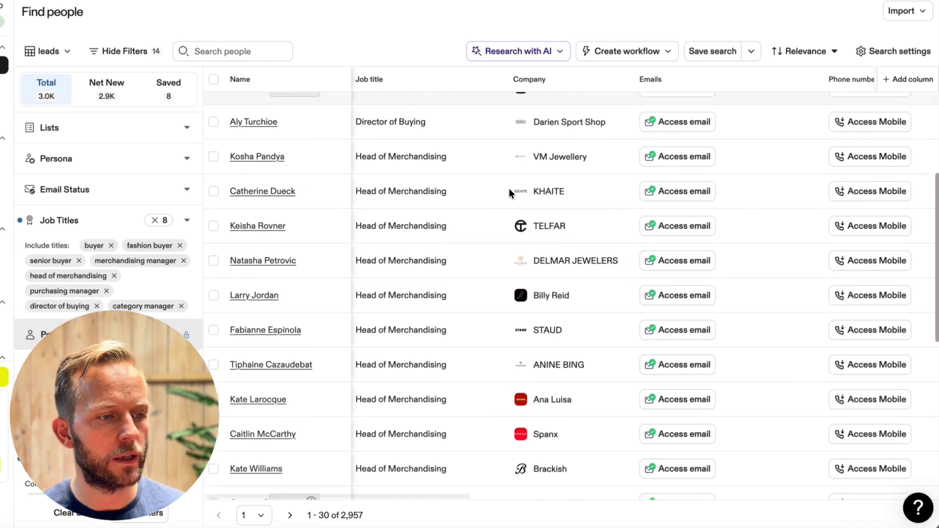